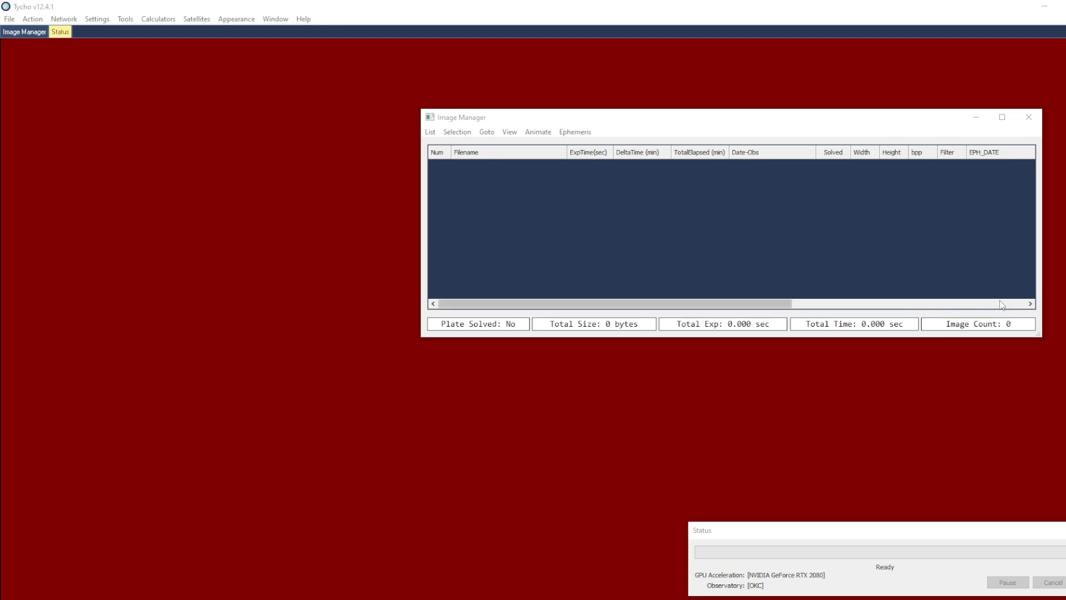
Open Satellite Lookup and add a basic filter with type equal to Low Earth (LEO)
{"action": "left_click", "coordinate": [201, 21]}
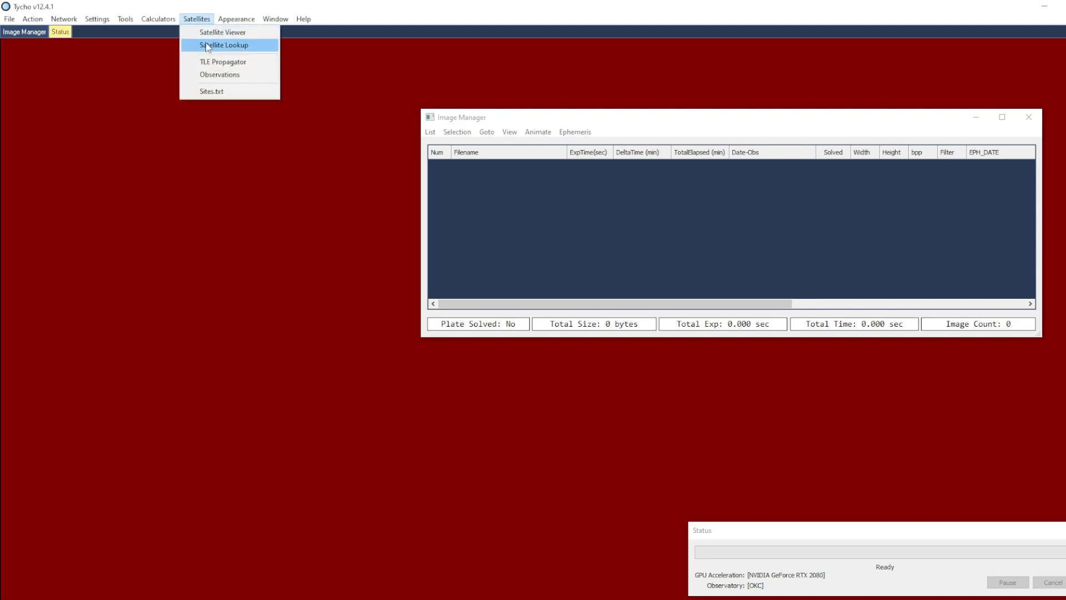
{"action": "left_click", "coordinate": [246, 47]}
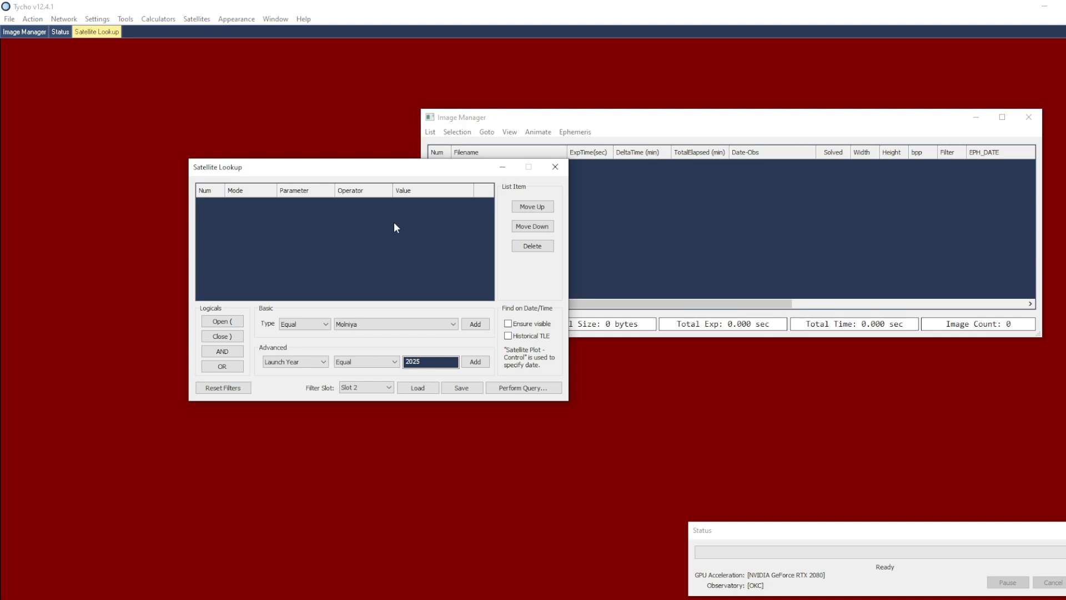
{"action": "left_click", "coordinate": [366, 324]}
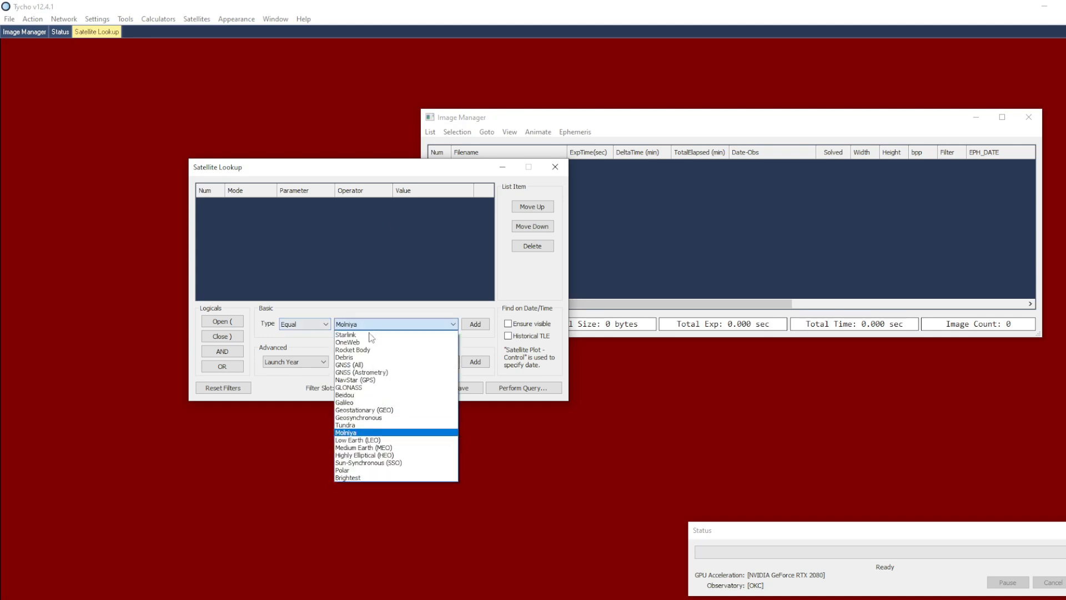
{"action": "left_click", "coordinate": [358, 439]}
{"action": "left_click", "coordinate": [475, 323]}
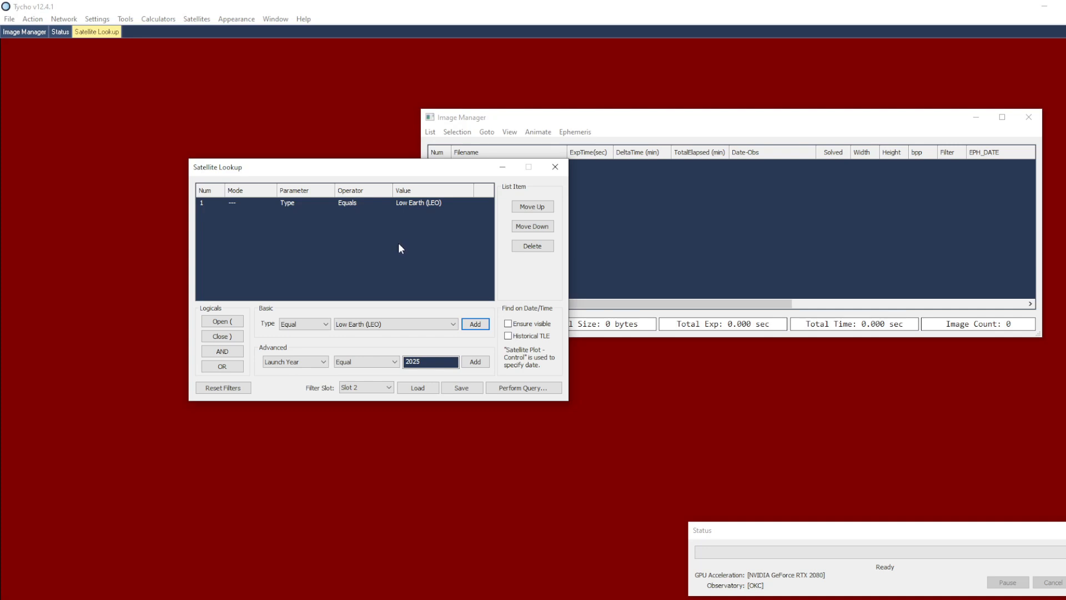
Run the satellite query using only the Low Earth (LEO) filter
{"action": "left_click", "coordinate": [305, 363]}
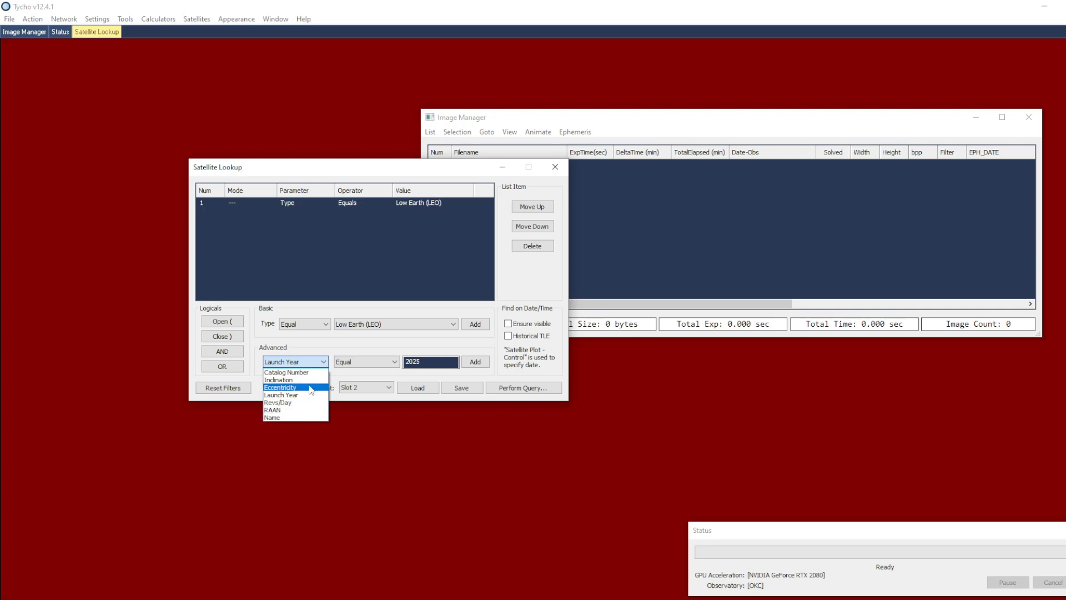
{"action": "left_click", "coordinate": [348, 342]}
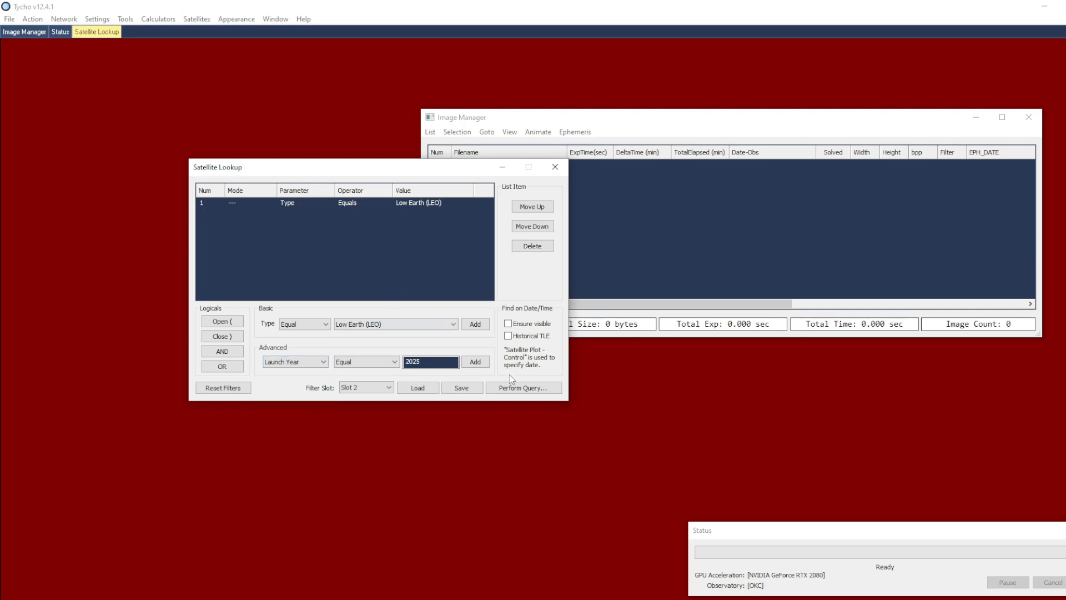
{"action": "left_click", "coordinate": [512, 388]}
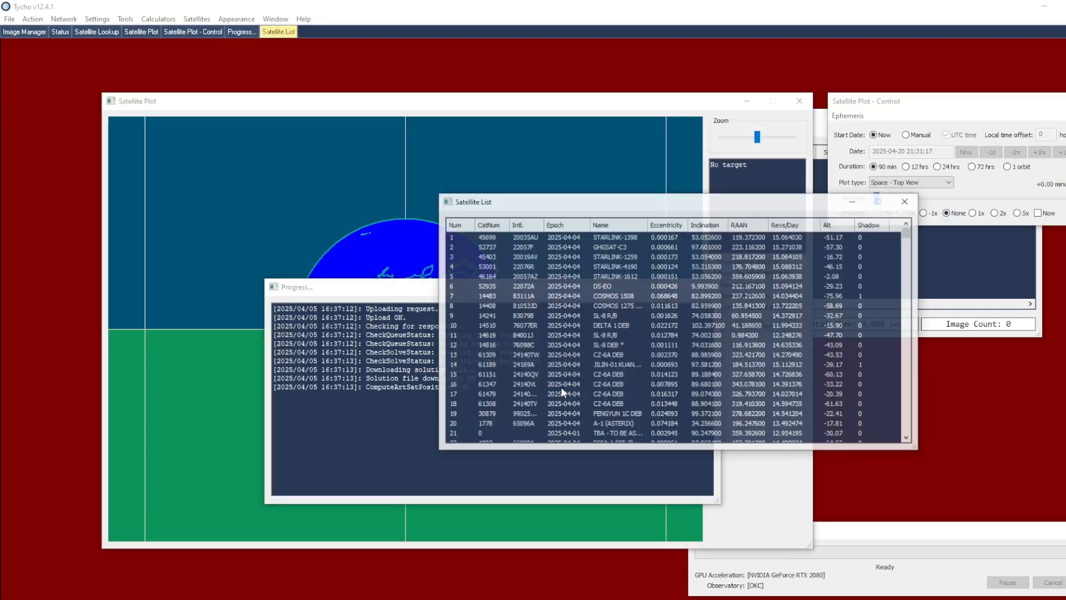
Find and select the A-1 (ASTERIX) satellite in the query results
{"action": "mouse_move", "coordinate": [907, 234]}
{"action": "left_mouse_down"}
{"action": "mouse_move", "coordinate": [913, 436]}
{"action": "mouse_move", "coordinate": [925, 351]}
{"action": "mouse_move", "coordinate": [912, 230]}
{"action": "left_mouse_up"}
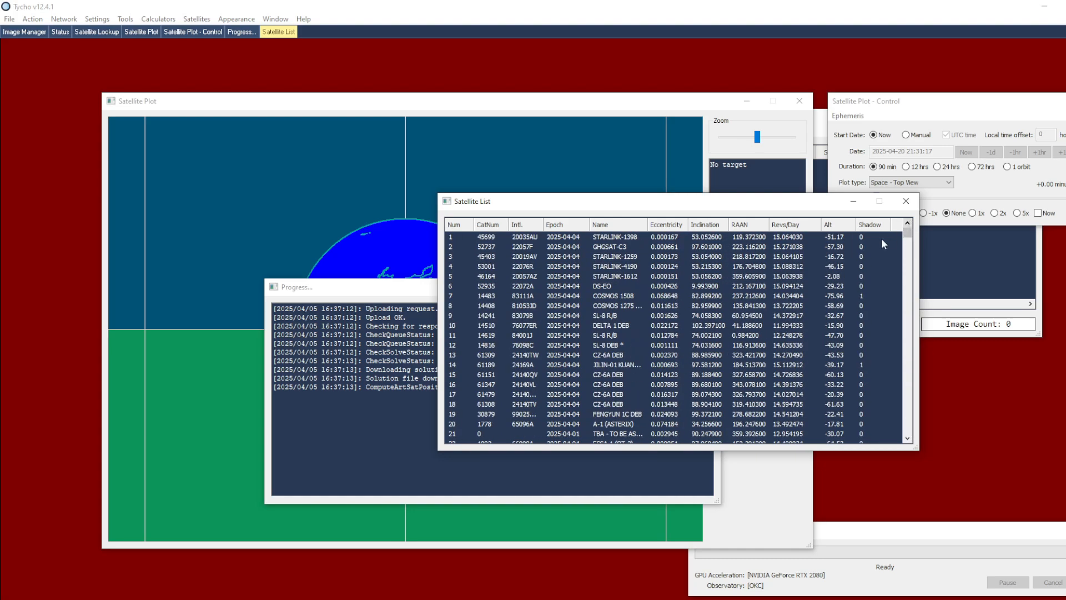
{"action": "scroll", "coordinate": [698, 373], "scroll_direction": "down", "scroll_amount": 2}
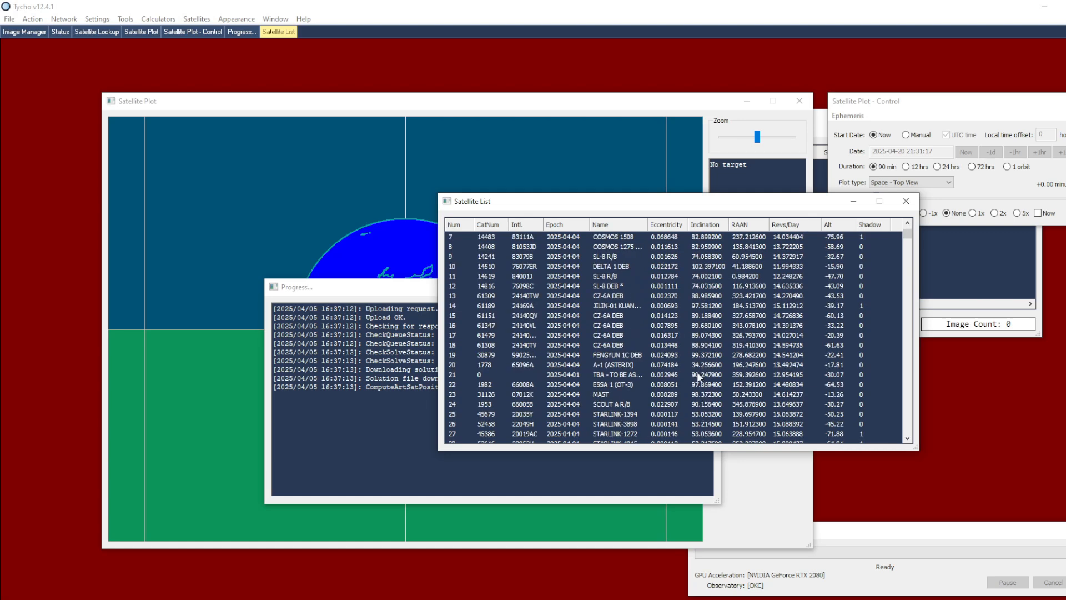
{"action": "scroll", "coordinate": [697, 371], "scroll_direction": "down", "scroll_amount": 1}
{"action": "left_click", "coordinate": [583, 335]}
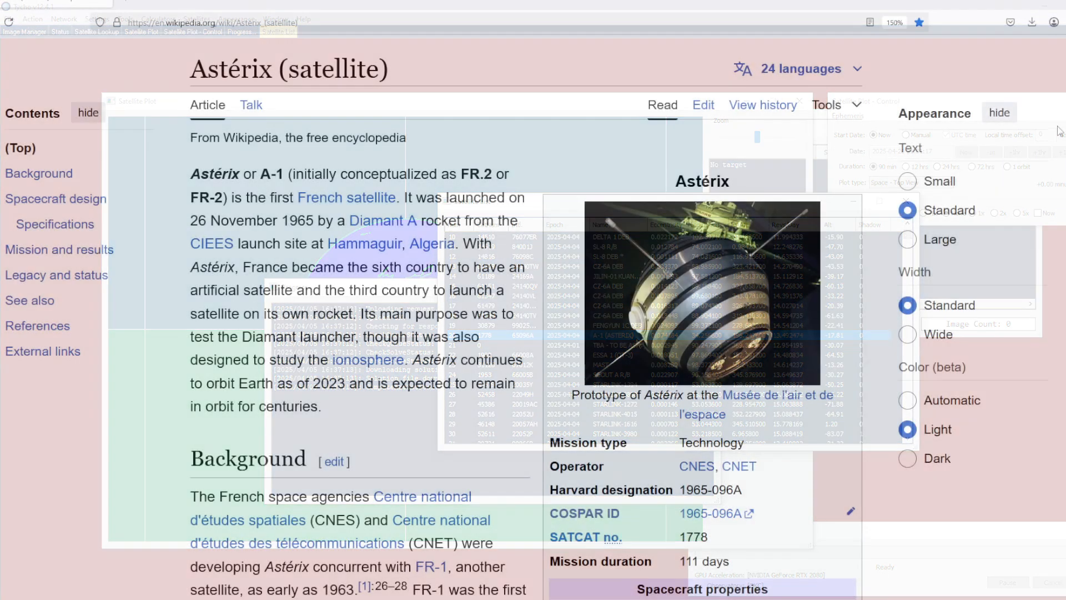
Switch to the browser and read the Wikipedia article on the Astérix satellite, including its orbital parameters and specifications
{"action": "scroll", "coordinate": [526, 317], "scroll_direction": "down", "scroll_amount": 3}
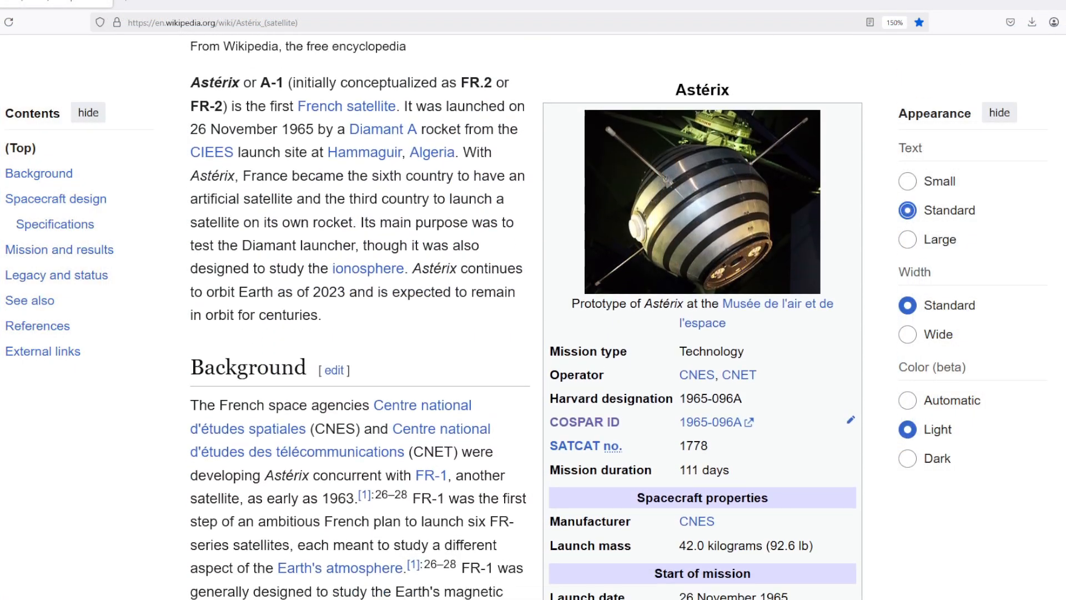
{"action": "scroll", "coordinate": [525, 317], "scroll_direction": "down", "scroll_amount": 15}
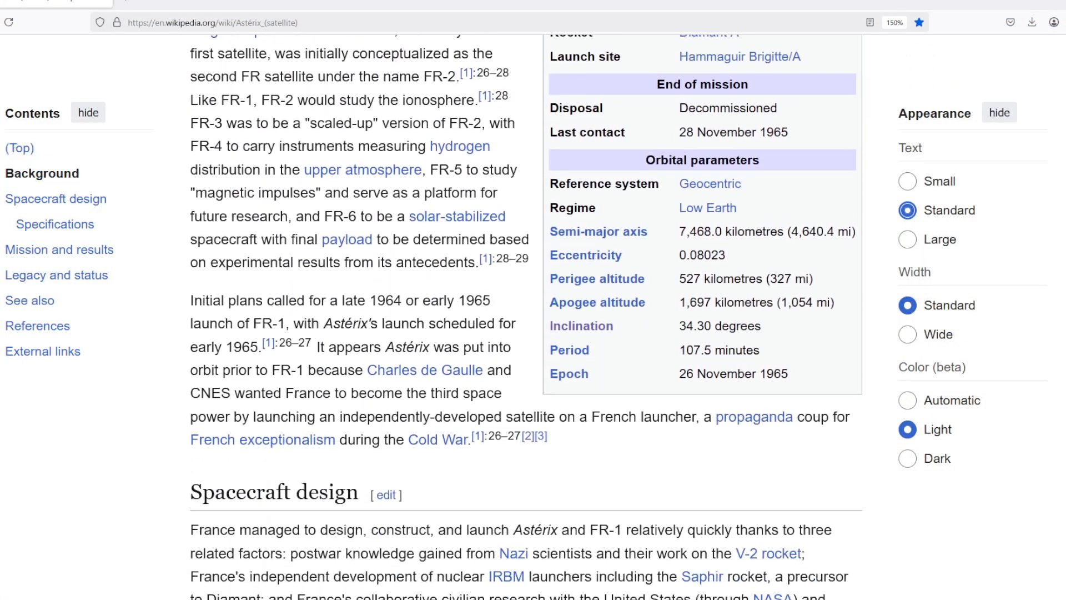
{"action": "scroll", "coordinate": [525, 316], "scroll_direction": "down", "scroll_amount": 4}
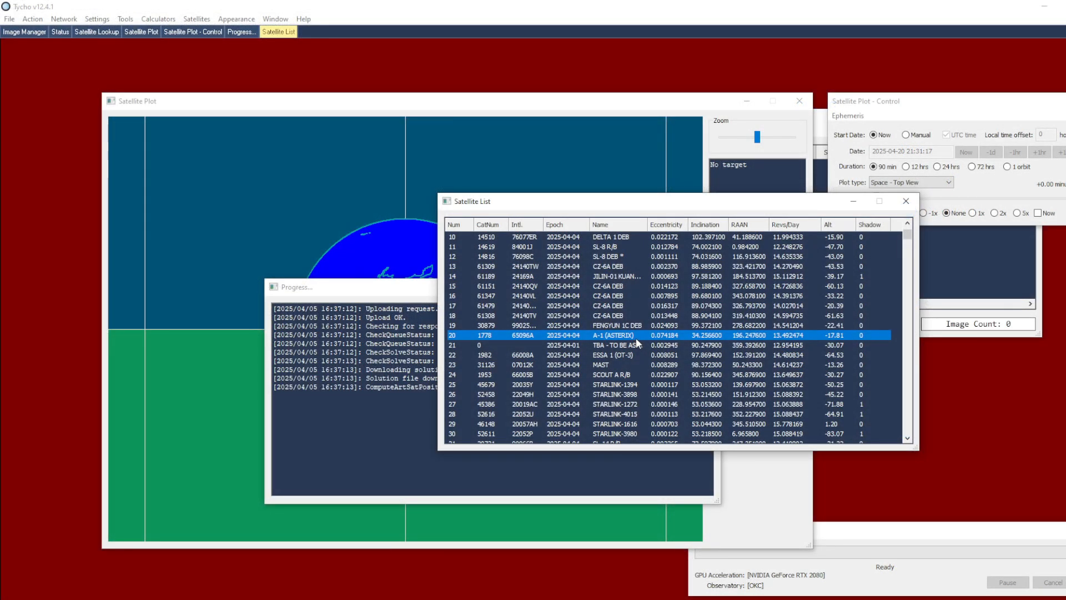
Back in Tycho, add A-1 (ASTERIX) to the TLE Propagator and attach its TLE to the Satellite Viewer
{"action": "right_click", "coordinate": [636, 339]}
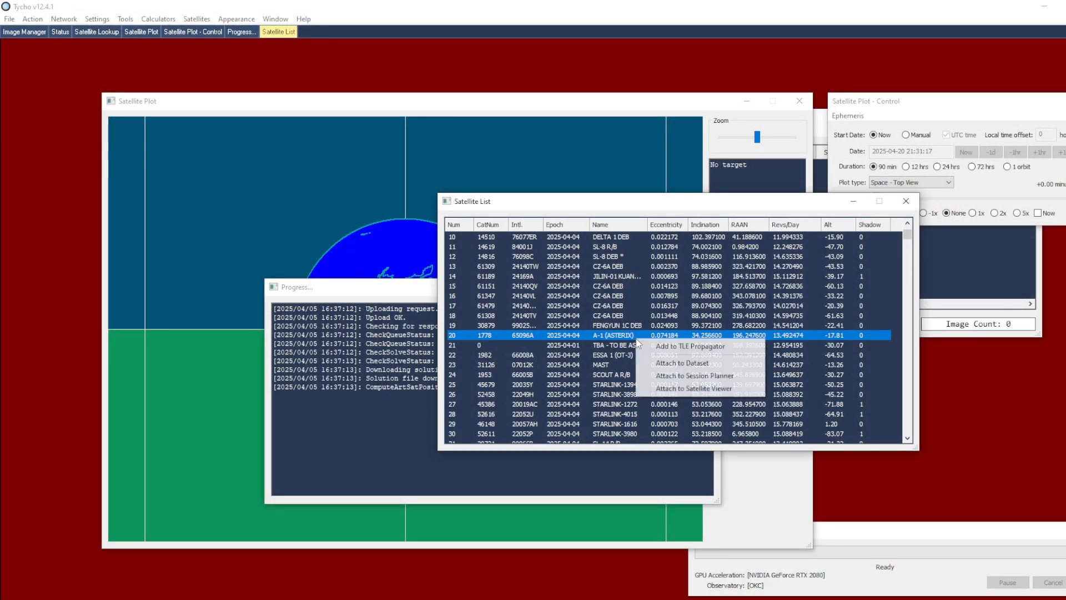
{"action": "left_click", "coordinate": [725, 346]}
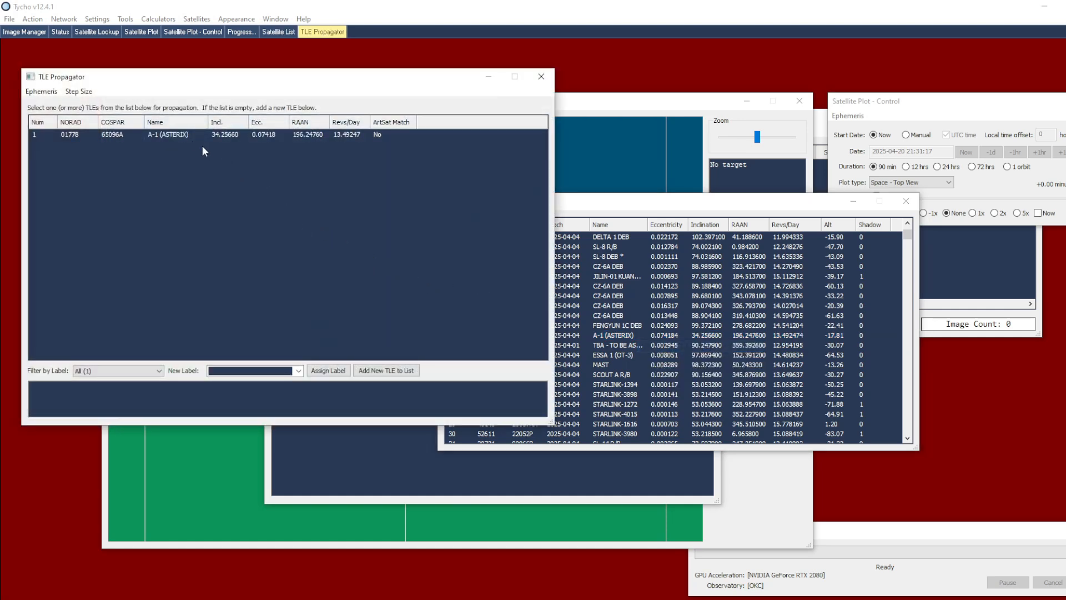
{"action": "left_click", "coordinate": [222, 137]}
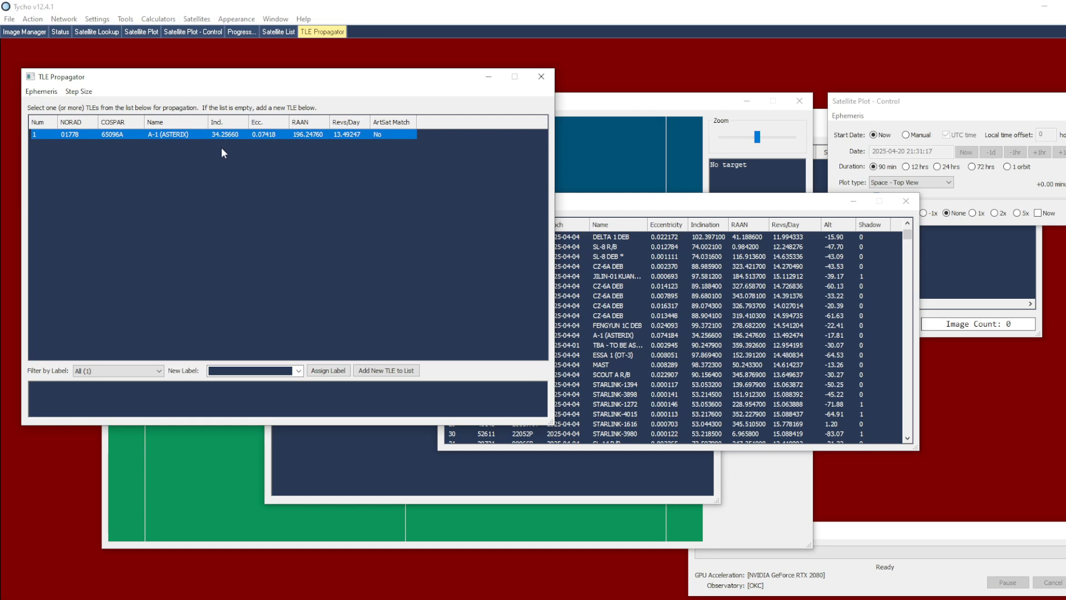
{"action": "right_click", "coordinate": [195, 138]}
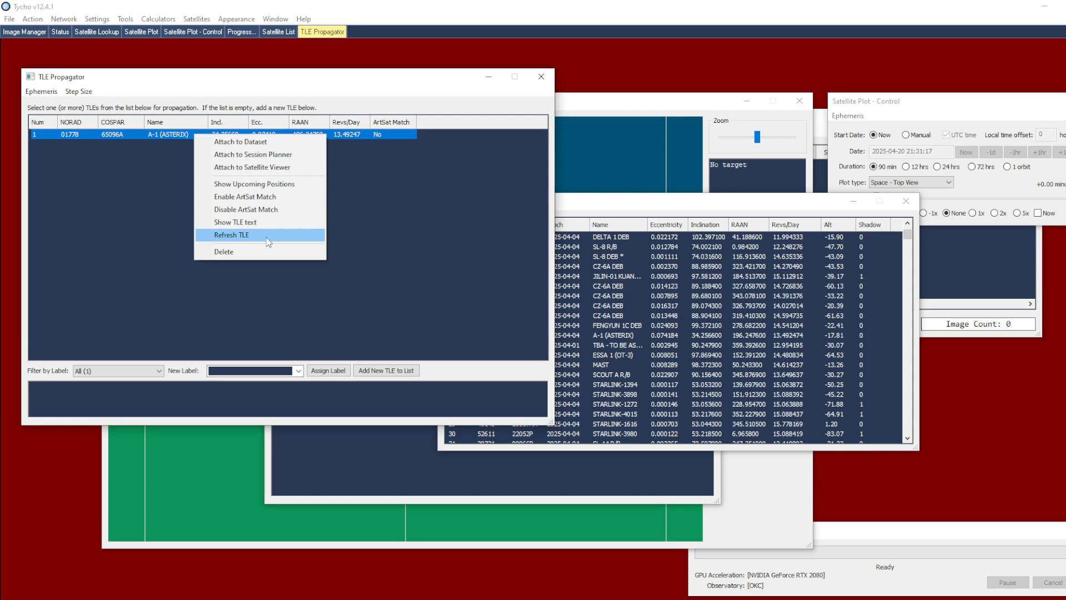
{"action": "left_click", "coordinate": [267, 172]}
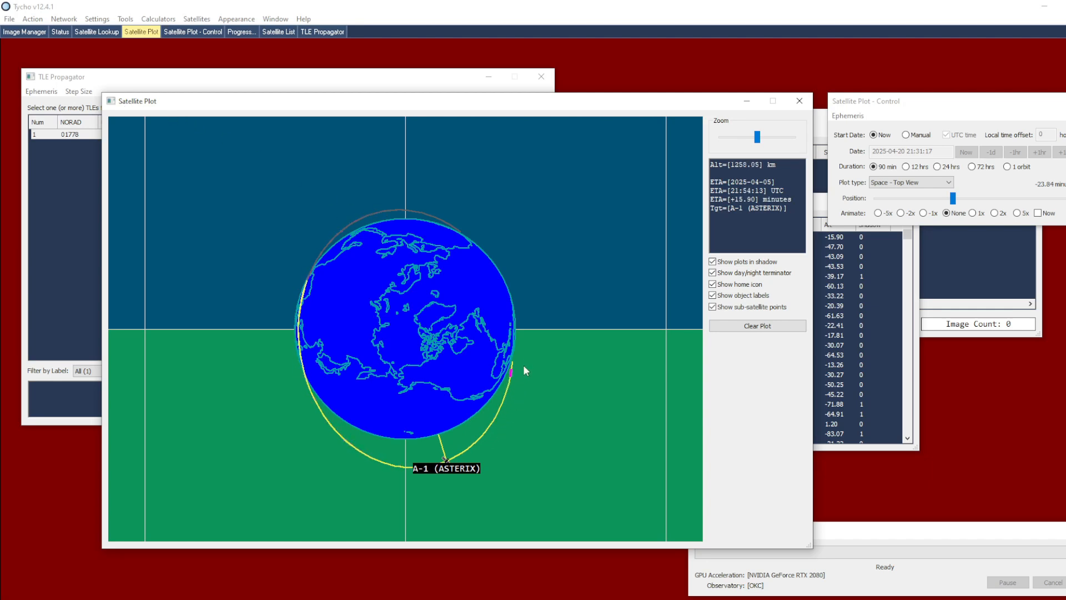
Examine the A-1 (ASTERIX) orbit around the globe in Top View
{"action": "scroll", "coordinate": [558, 243], "scroll_direction": "down", "scroll_amount": 1}
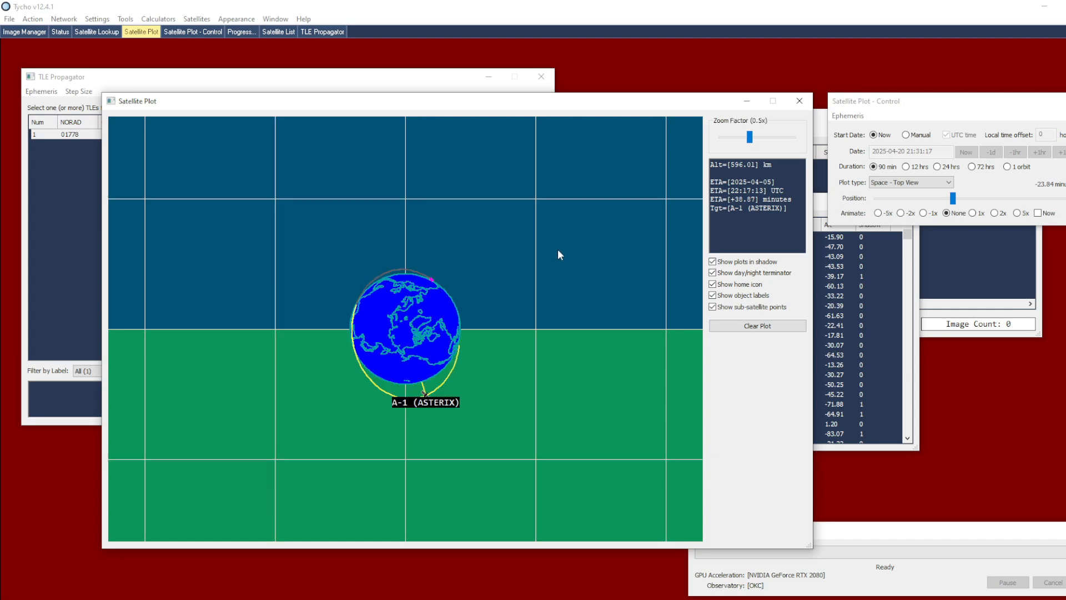
{"action": "right_click", "coordinate": [516, 239]}
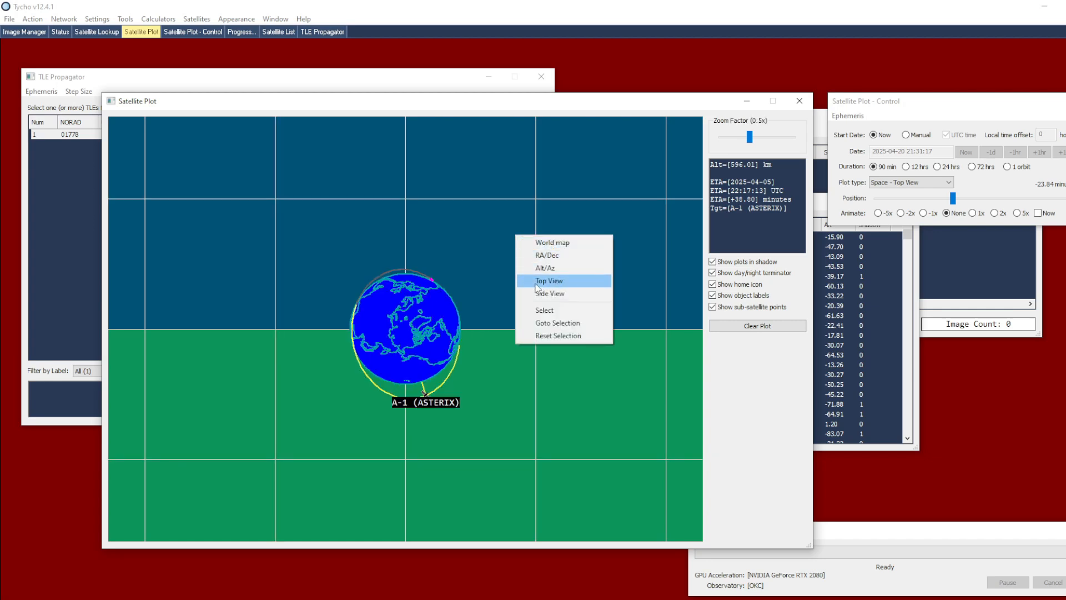
{"action": "left_click", "coordinate": [555, 282]}
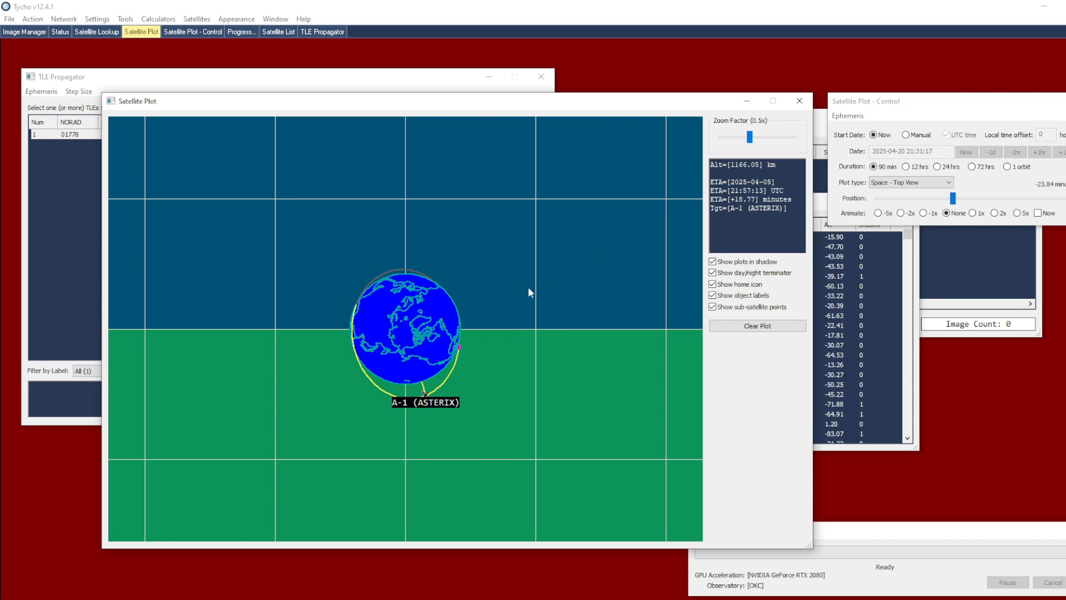
{"action": "scroll", "coordinate": [488, 333], "scroll_direction": "up", "scroll_amount": 1}
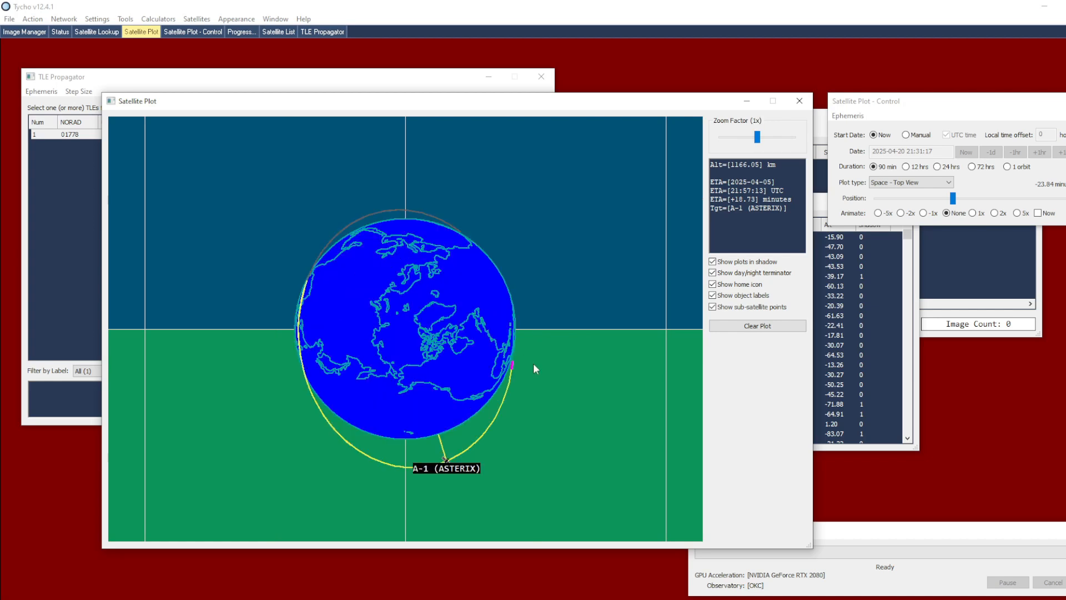
Move A-1 (ASTERIX) along its plotted orbit to the -5.16 minutes position
{"action": "left_click_drag", "start_coordinate": [527, 444], "coordinate": [355, 290]}
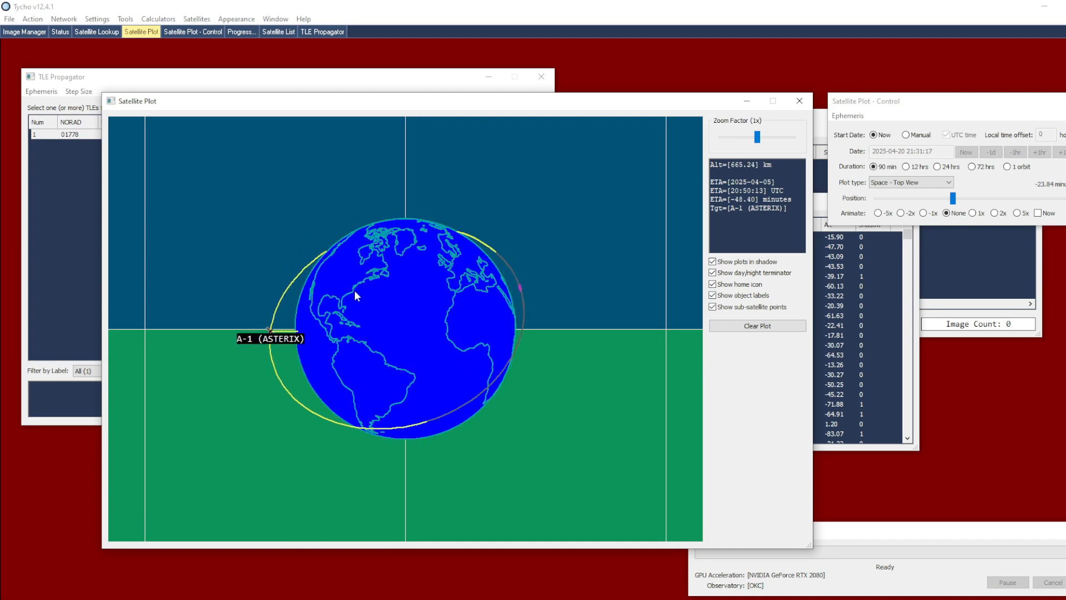
{"action": "left_click_drag", "start_coordinate": [887, 109], "coordinate": [788, 254]}
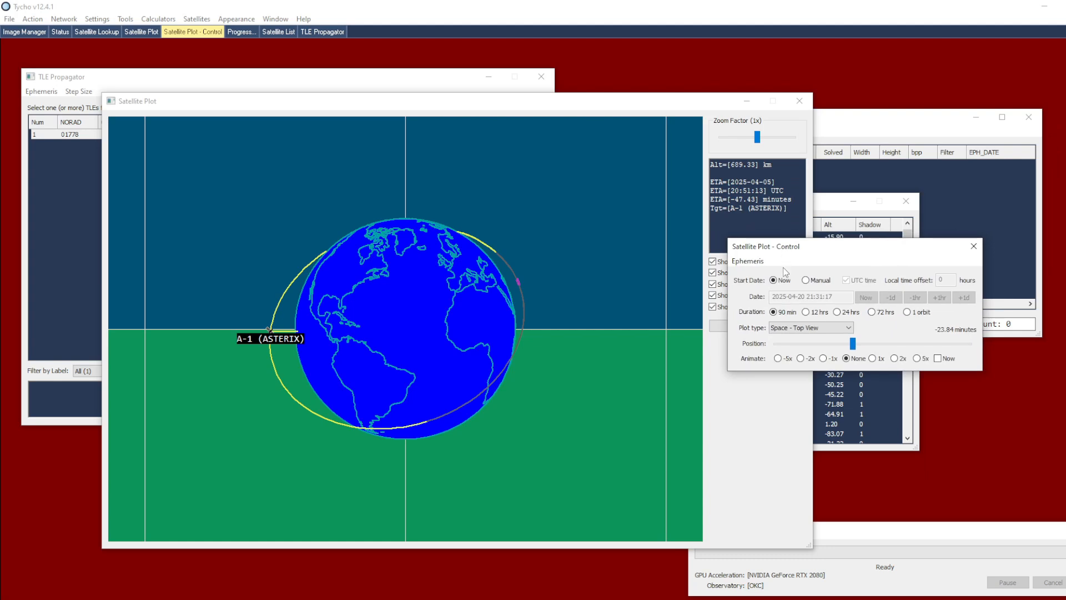
{"action": "left_click_drag", "start_coordinate": [854, 344], "coordinate": [892, 331]}
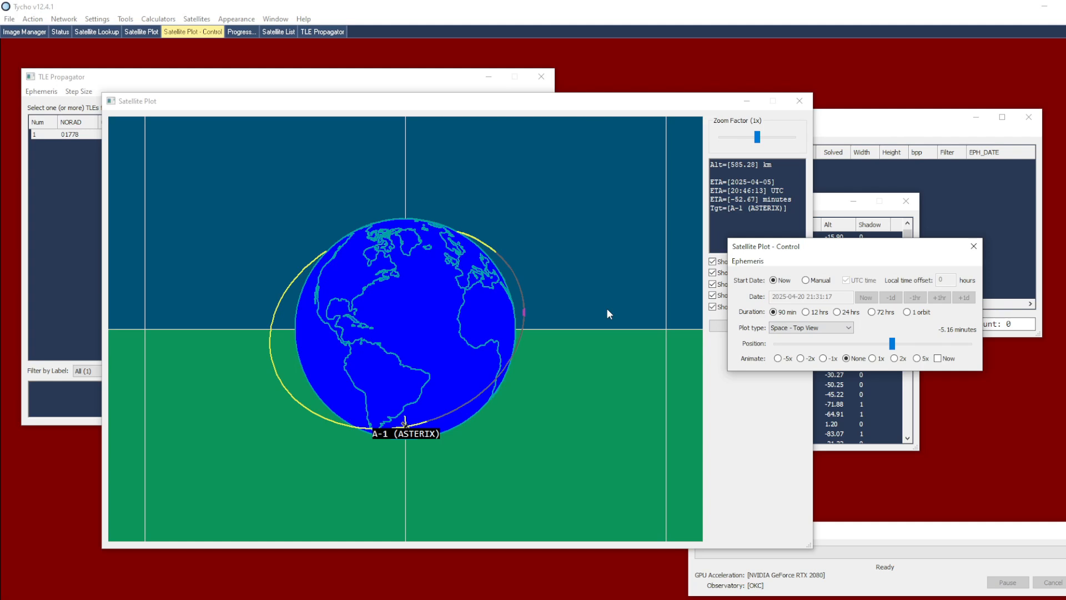
Show the TLE text of A-1 (ASTERIX) in the TLE Propagator and change its name to A-2 (ASTERIX)
{"action": "left_click", "coordinate": [81, 191]}
{"action": "right_click", "coordinate": [138, 136]}
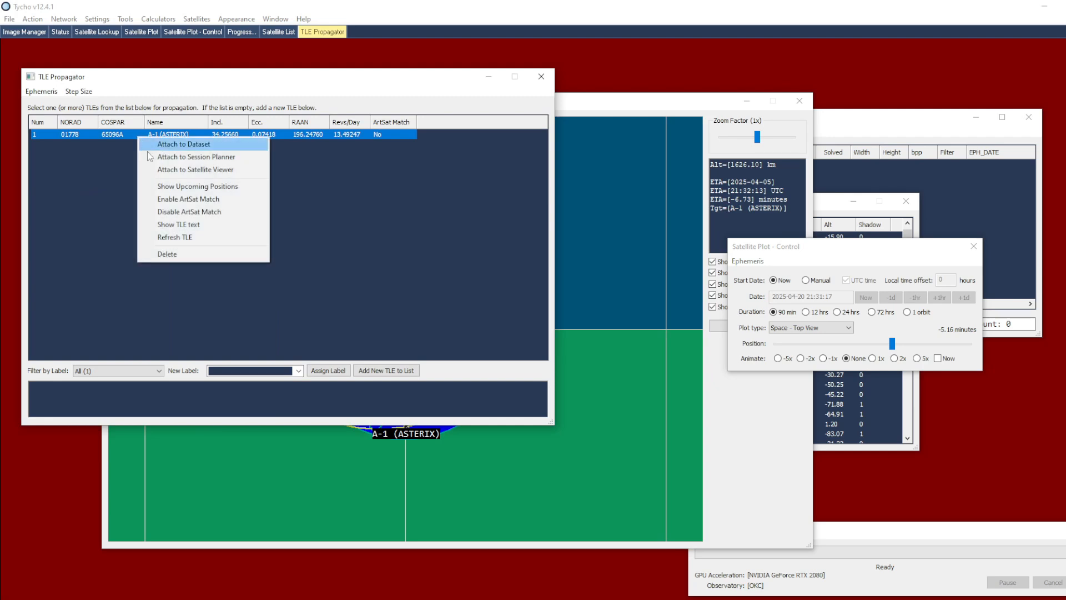
{"action": "left_click", "coordinate": [209, 227]}
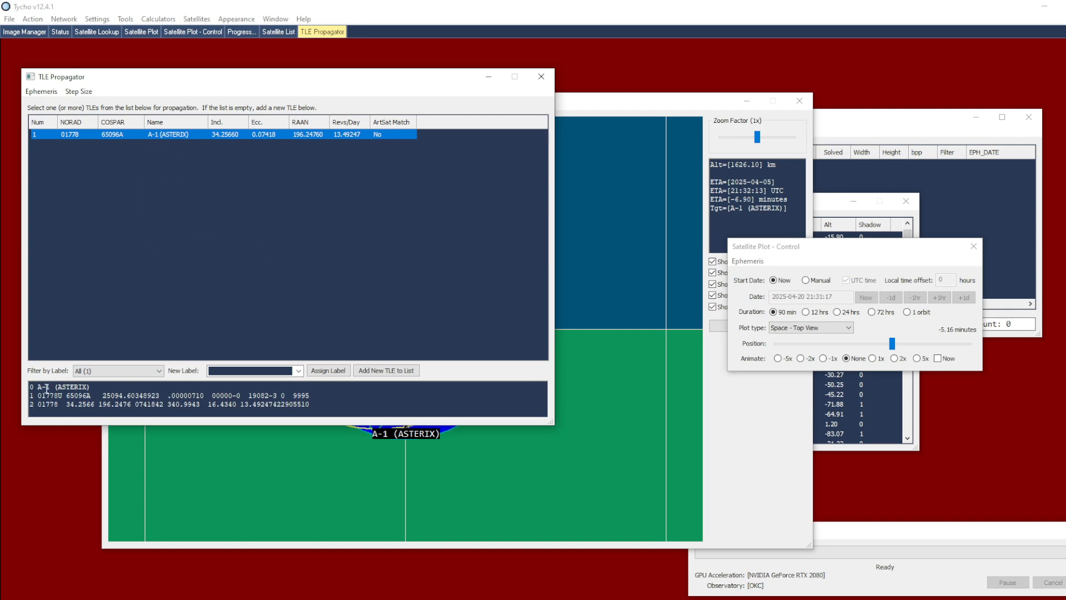
{"action": "left_click_drag", "start_coordinate": [46, 387], "coordinate": [50, 389]}
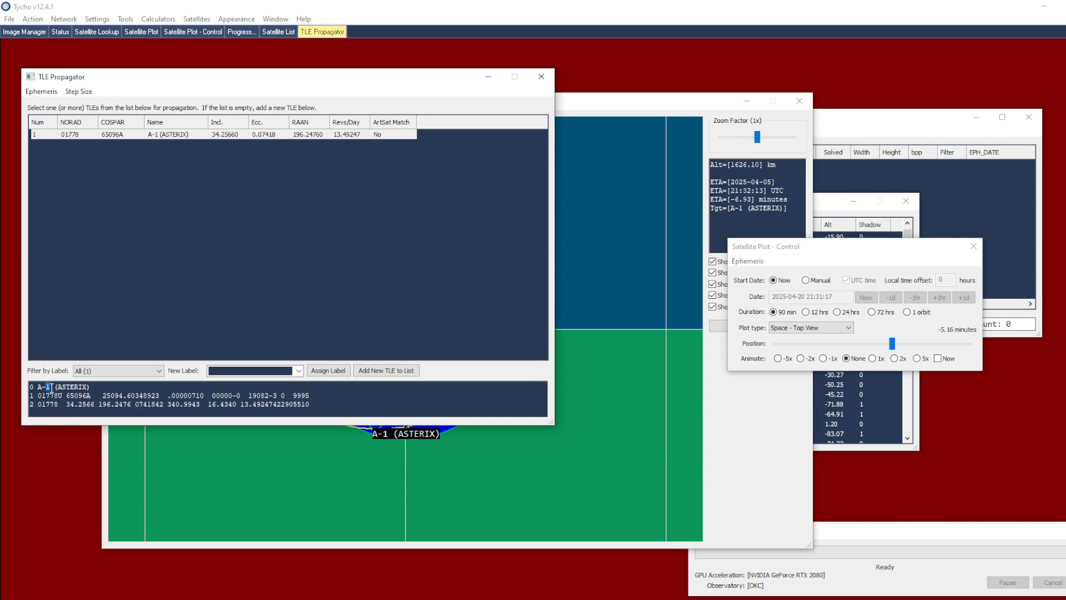
{"action": "type", "text": "2"}
Change the revolutions per day in the TLE text to 13.48247 and add it to the list as a new TLE
{"action": "left_click_drag", "start_coordinate": [240, 405], "coordinate": [279, 407]}
{"action": "left_click", "coordinate": [255, 404]}
{"action": "left_click_drag", "start_coordinate": [259, 405], "coordinate": [256, 404]}
{"action": "type", "text": "8"}
{"action": "left_click", "coordinate": [375, 370]}
Attach both the A-1 (ASTERIX) and A-2 (ASTERIX) TLEs to the Satellite Viewer for comparison
{"action": "left_click_drag", "start_coordinate": [341, 163], "coordinate": [308, 138]}
{"action": "right_click", "coordinate": [298, 143]}
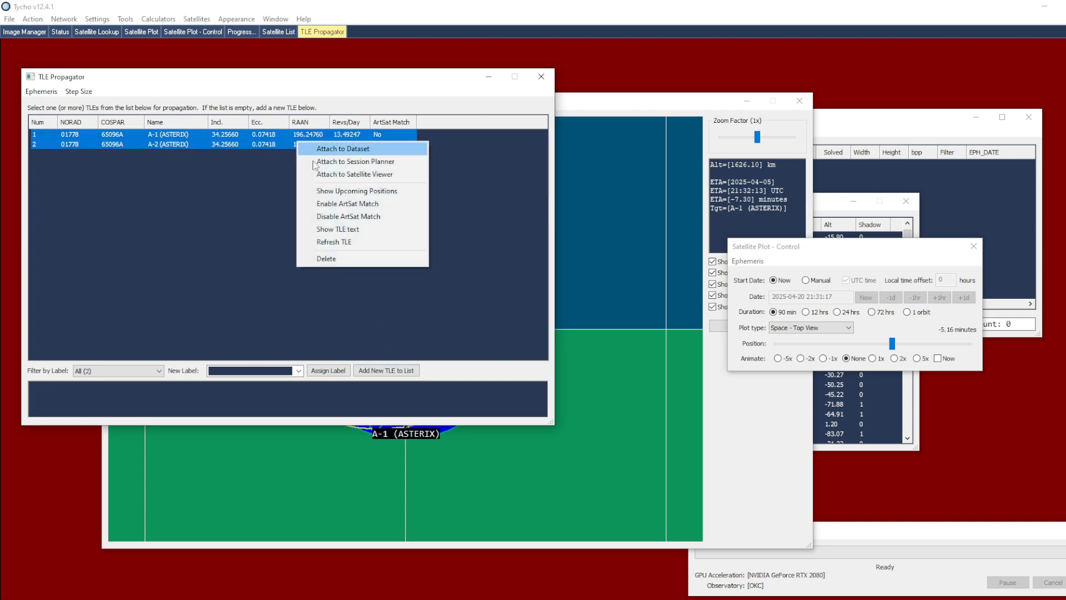
{"action": "left_click", "coordinate": [362, 174]}
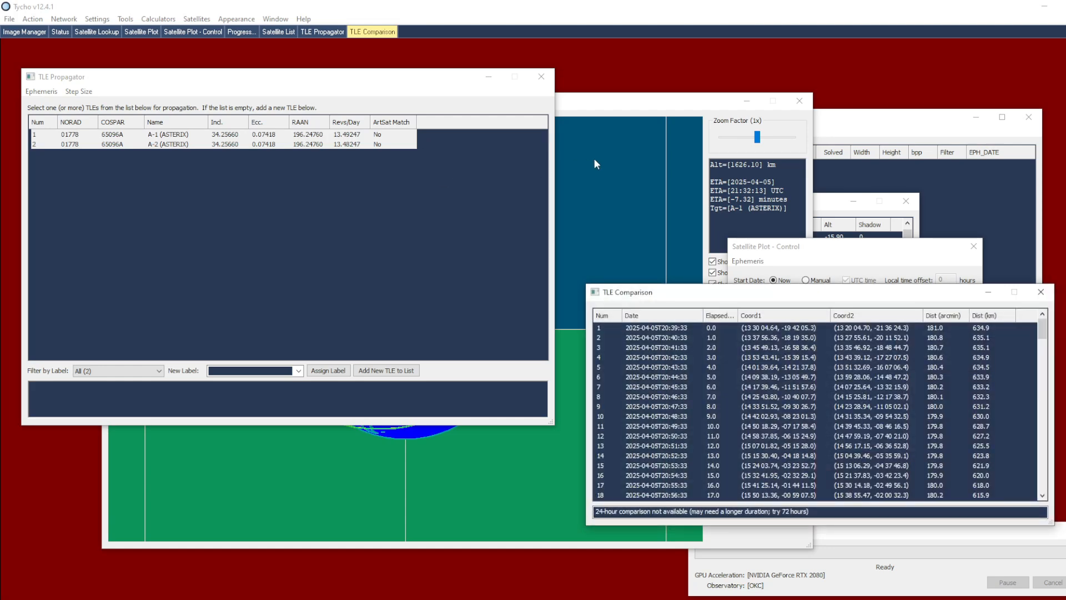
Examine the separation between A-1 and A-2 (ASTERIX) along their orbits in the satellite plot
{"action": "left_click", "coordinate": [588, 165]}
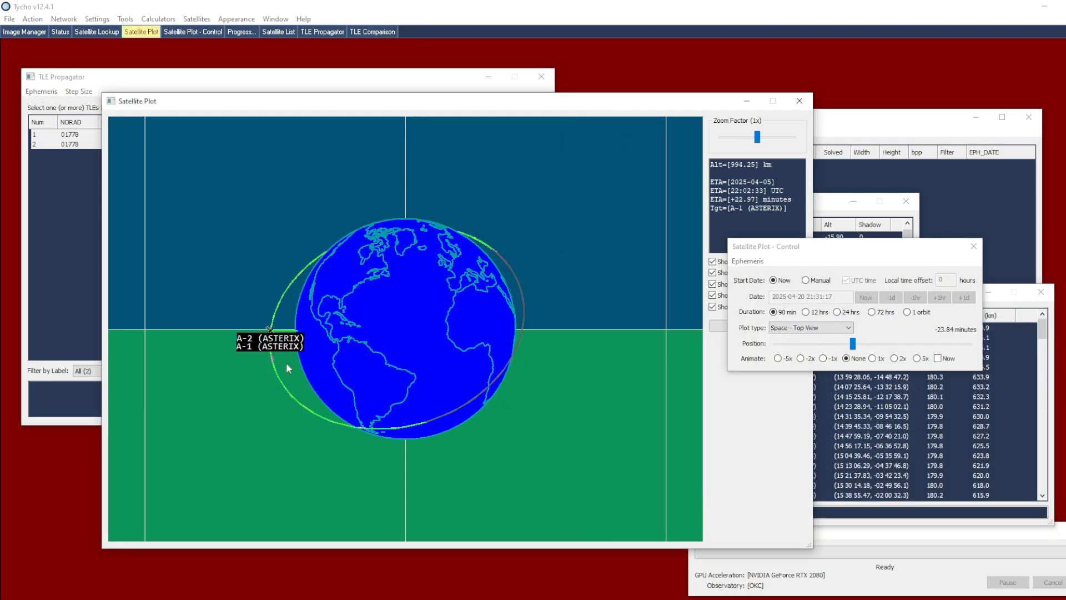
{"action": "left_click_drag", "start_coordinate": [289, 355], "coordinate": [375, 344]}
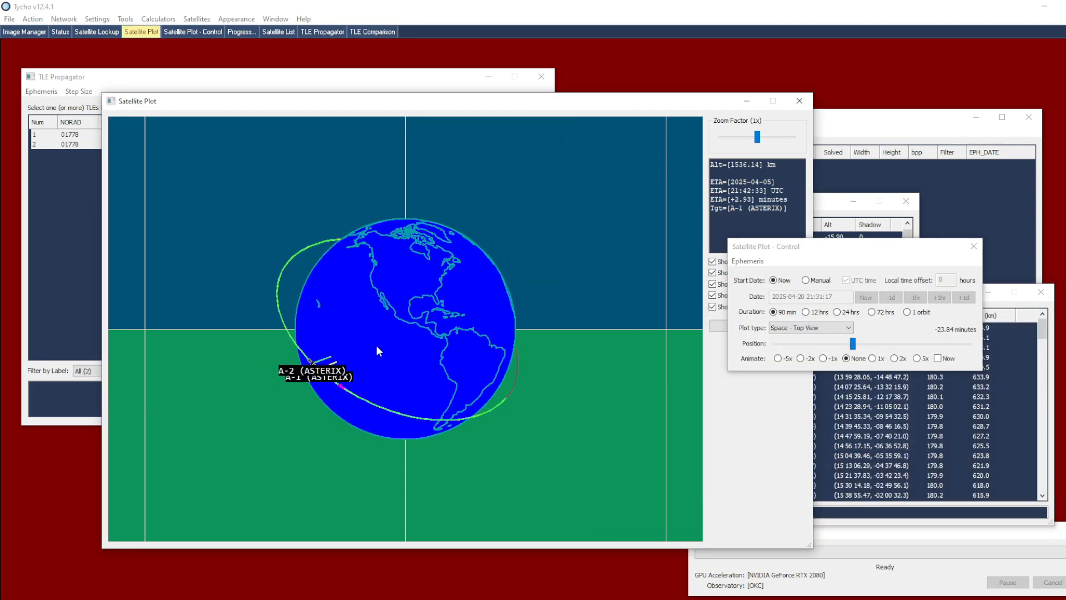
{"action": "scroll", "coordinate": [365, 375], "scroll_direction": "up", "scroll_amount": 2}
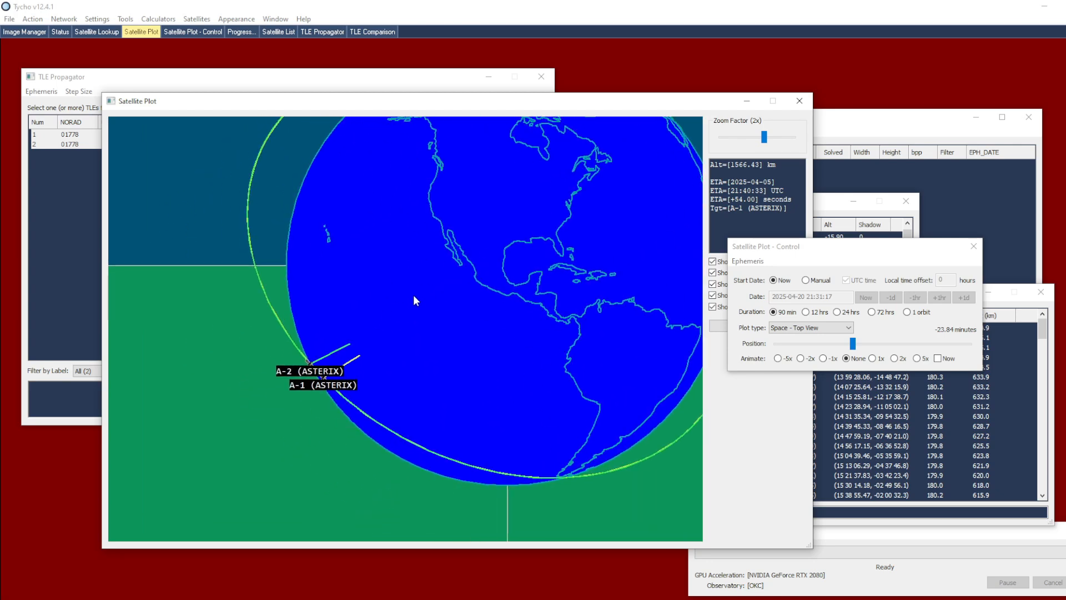
{"action": "left_click_drag", "start_coordinate": [415, 296], "coordinate": [439, 311]}
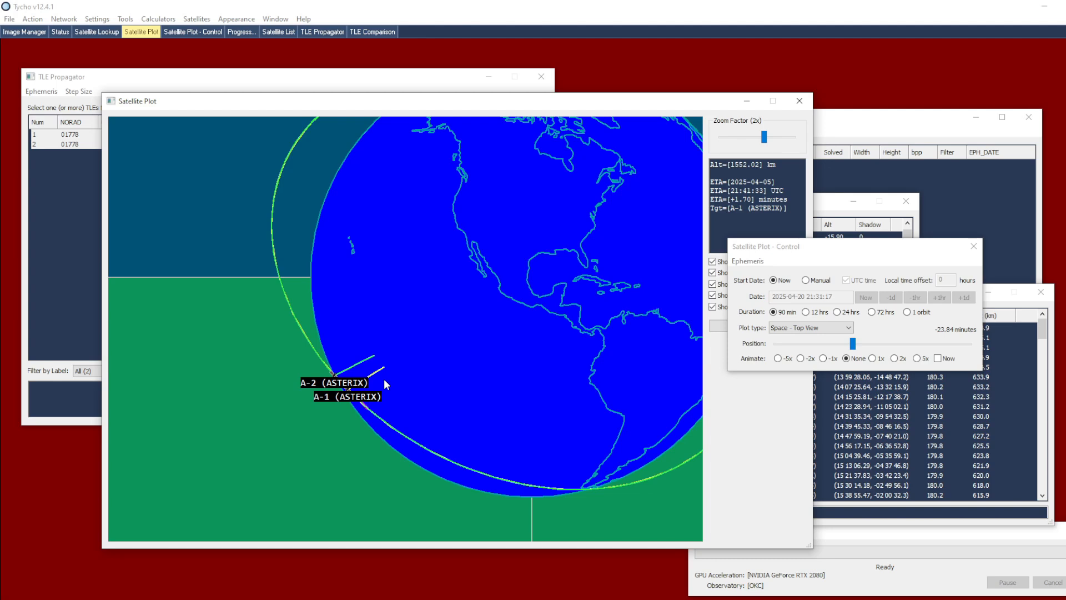
Show the orbits in the RA/Dec sky plot, examine the A-1 and A-2 separation, and shift the time position to about -26.25 minutes
{"action": "right_click", "coordinate": [430, 337]}
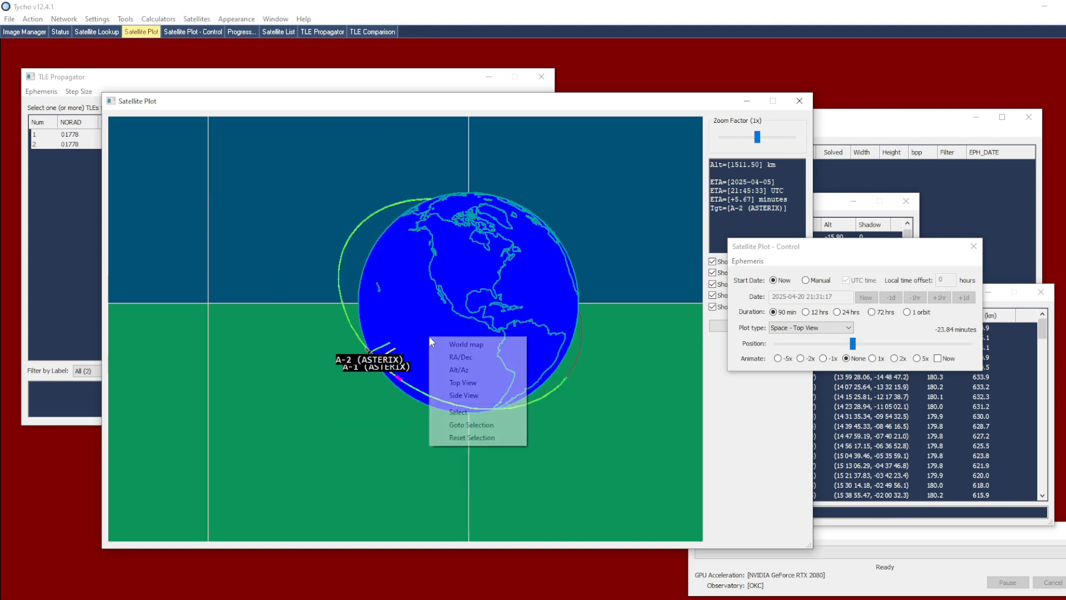
{"action": "left_click", "coordinate": [466, 358]}
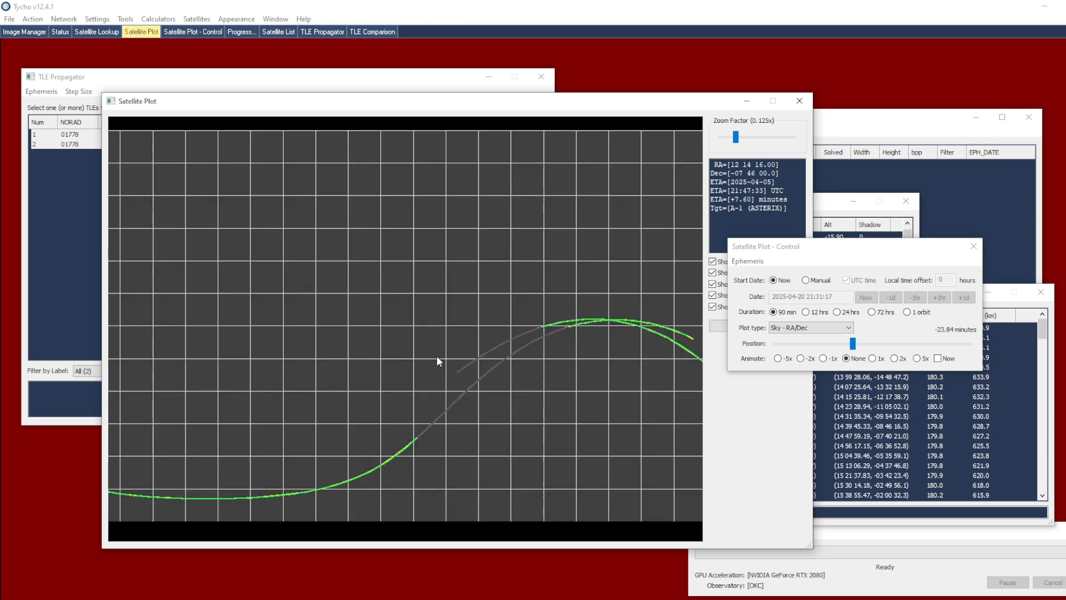
{"action": "left_click_drag", "start_coordinate": [501, 392], "coordinate": [402, 378]}
{"action": "left_click_drag", "start_coordinate": [482, 394], "coordinate": [376, 352]}
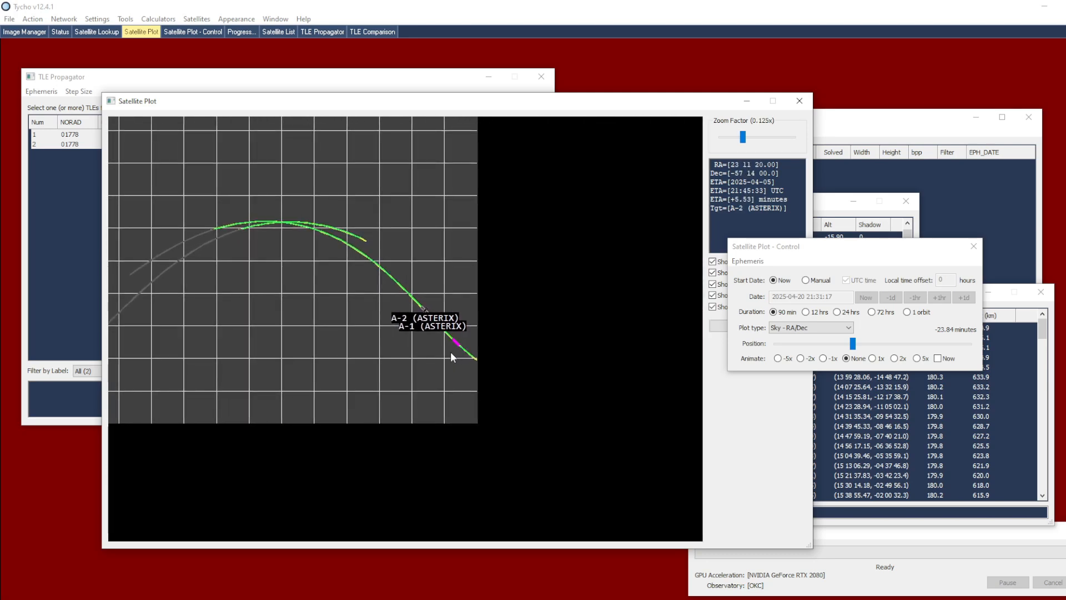
{"action": "scroll", "coordinate": [451, 355], "scroll_direction": "up", "scroll_amount": 3}
{"action": "scroll", "coordinate": [438, 389], "scroll_direction": "down", "scroll_amount": 1}
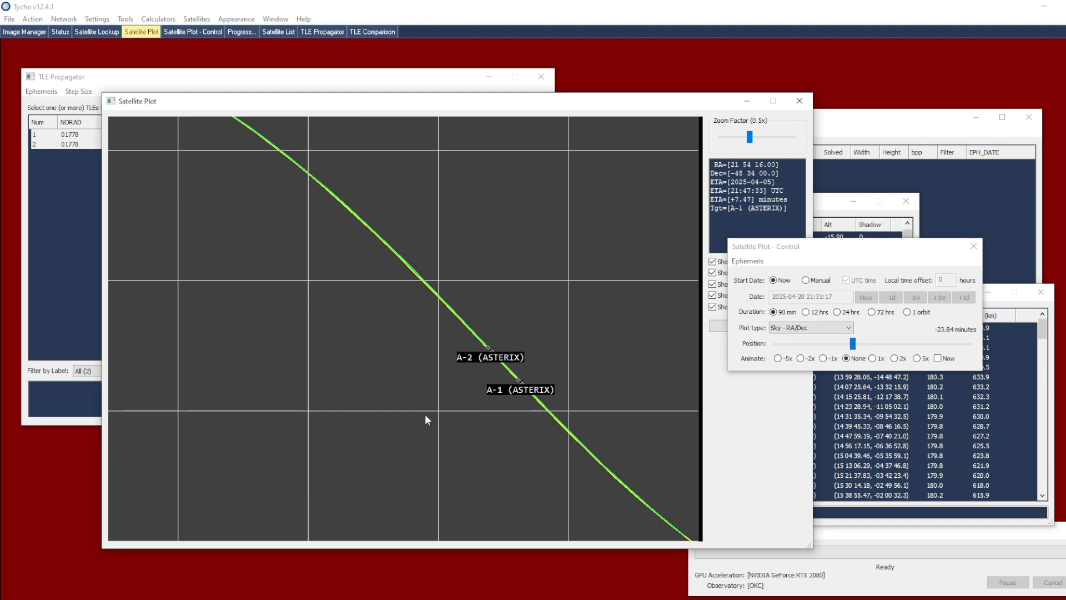
{"action": "scroll", "coordinate": [425, 414], "scroll_direction": "down", "scroll_amount": 1}
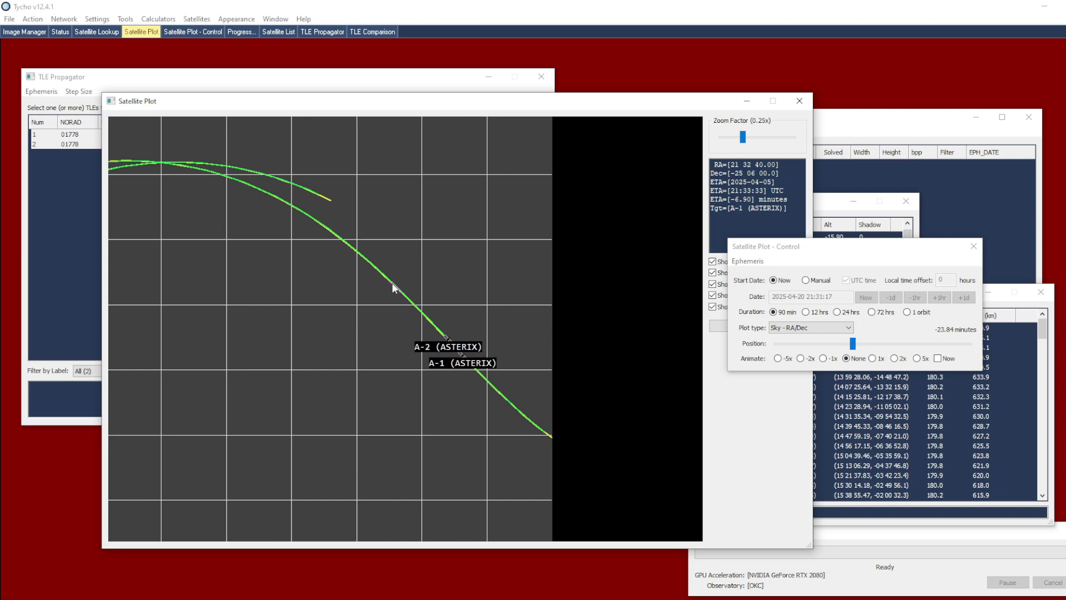
{"action": "mouse_move", "coordinate": [853, 343]}
{"action": "left_mouse_down"}
{"action": "mouse_move", "coordinate": [834, 343]}
{"action": "mouse_move", "coordinate": [847, 343]}
{"action": "left_mouse_up"}
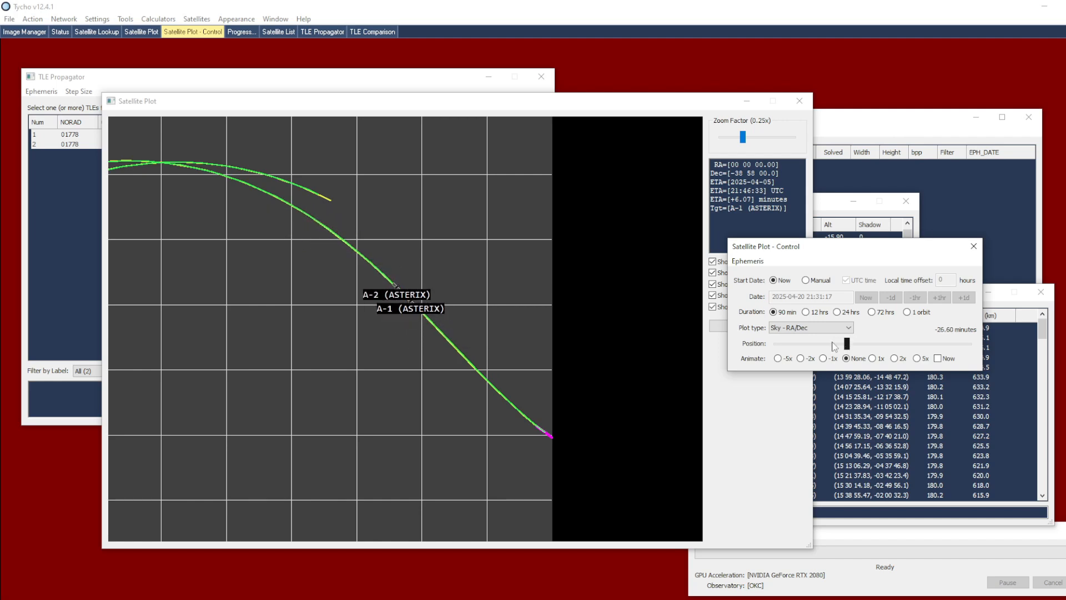
Switch the satellite plot back to Top View and examine the A-1 and A-2 positions around the Earth
{"action": "right_click", "coordinate": [387, 338]}
{"action": "left_click", "coordinate": [419, 383]}
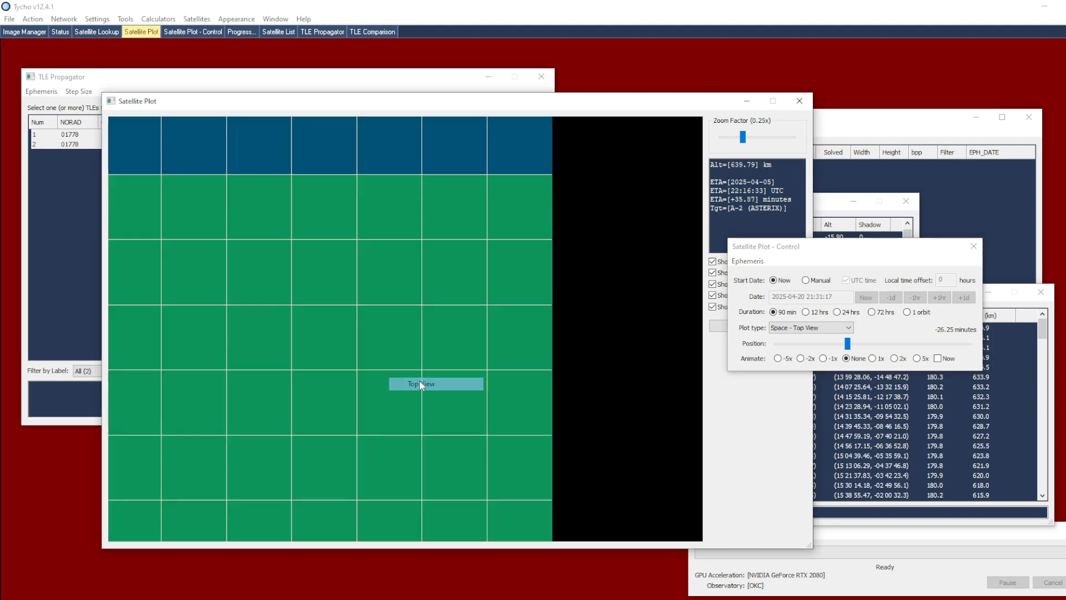
{"action": "scroll", "coordinate": [382, 356], "scroll_direction": "down", "scroll_amount": 2}
{"action": "scroll", "coordinate": [355, 361], "scroll_direction": "up", "scroll_amount": 3}
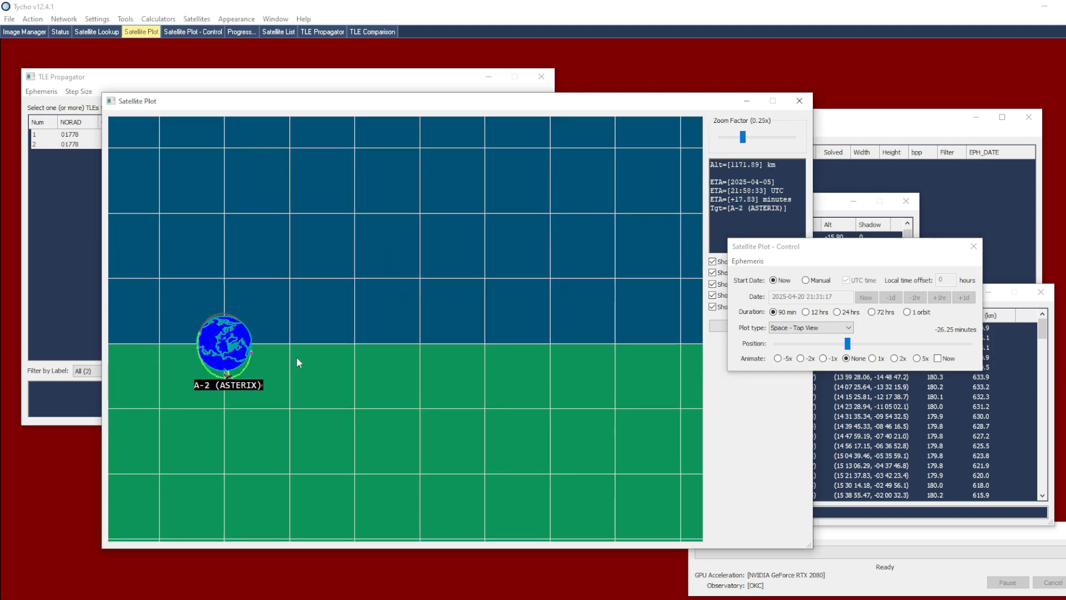
{"action": "scroll", "coordinate": [391, 343], "scroll_direction": "up", "scroll_amount": 2}
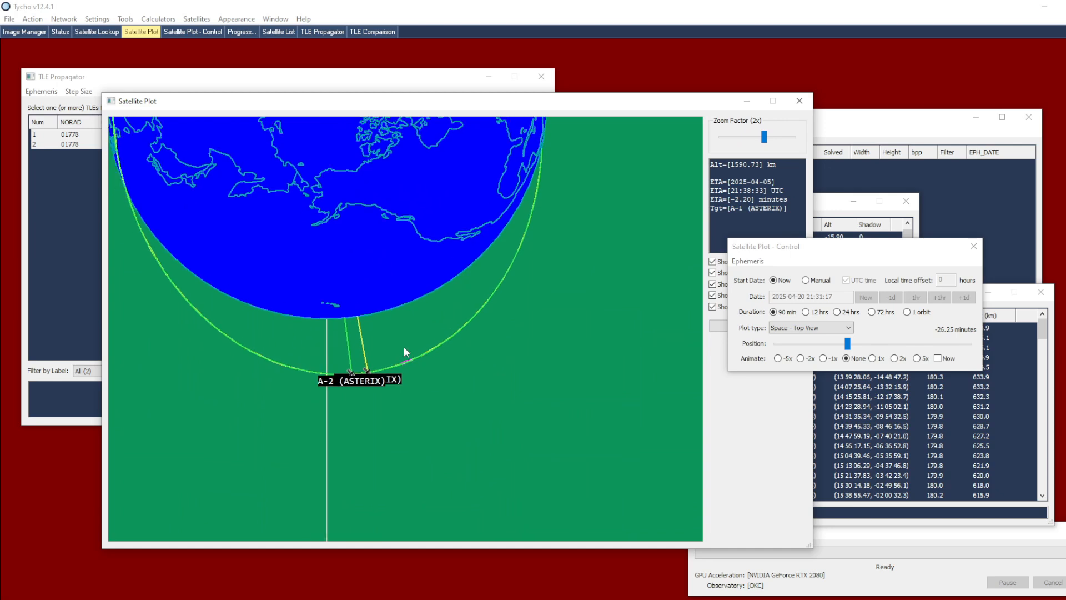
{"action": "left_click_drag", "start_coordinate": [403, 345], "coordinate": [455, 424]}
{"action": "scroll", "coordinate": [459, 407], "scroll_direction": "down", "scroll_amount": 1}
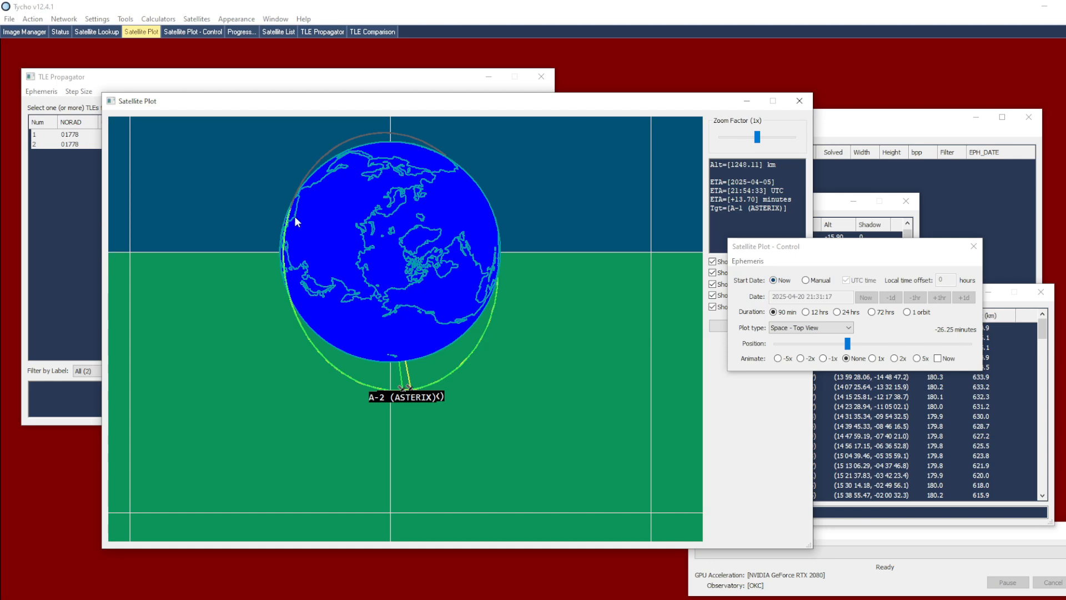
Show the TLE text of A-2 (ASTERIX) in the TLE Propagator and examine its epoch field
{"action": "left_click", "coordinate": [78, 202]}
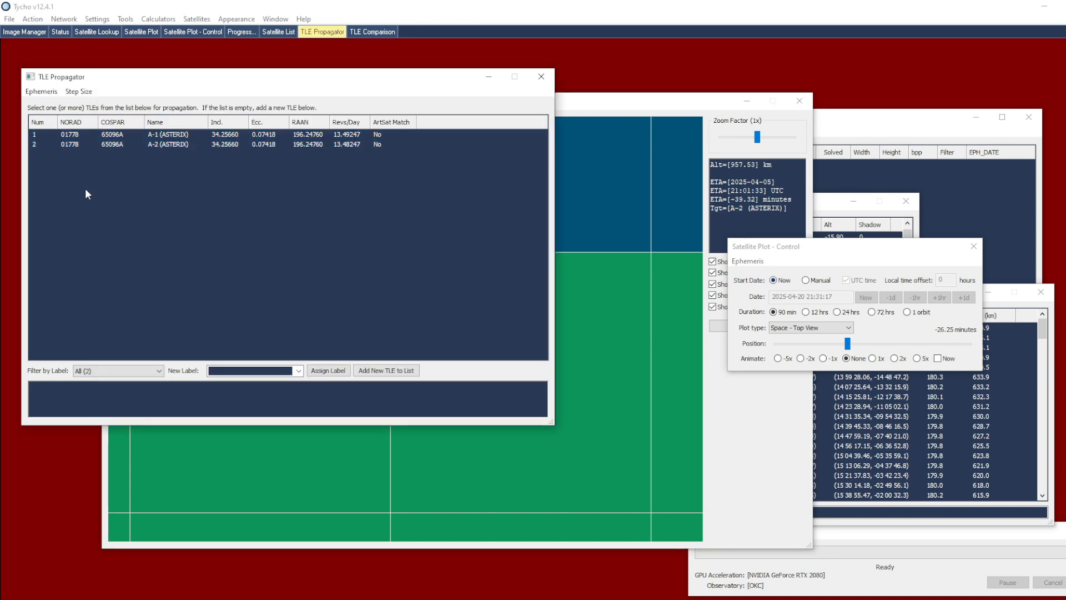
{"action": "right_click", "coordinate": [178, 145]}
{"action": "left_click", "coordinate": [228, 232]}
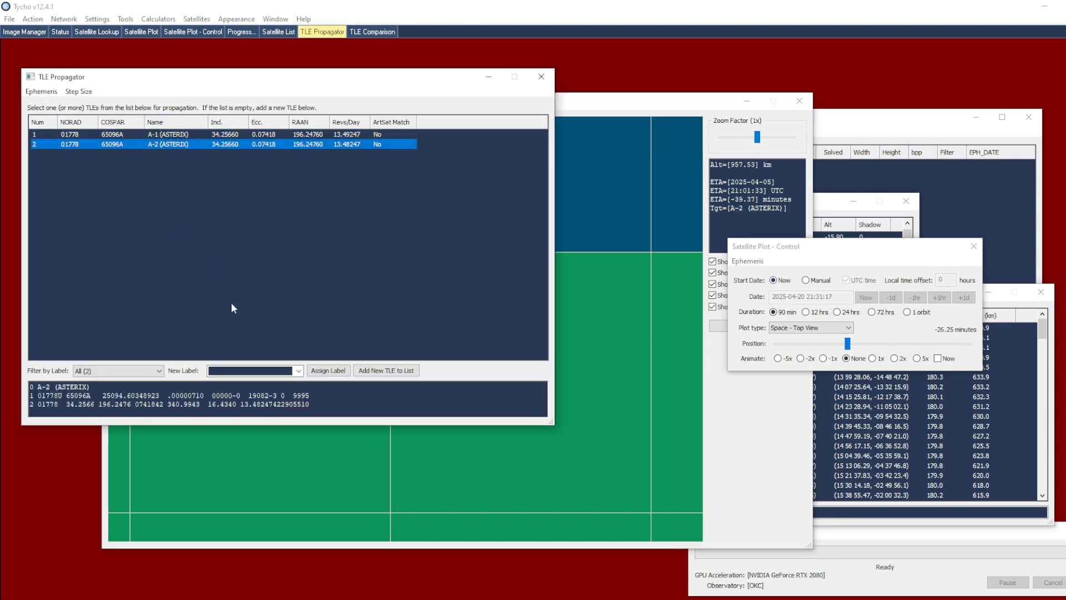
{"action": "left_click_drag", "start_coordinate": [102, 395], "coordinate": [160, 395]}
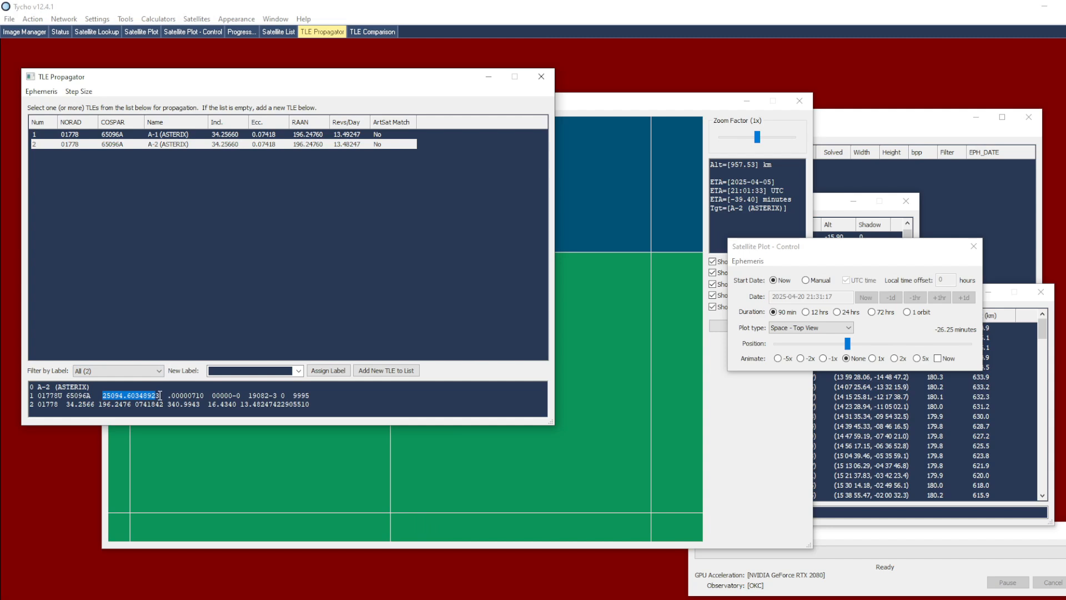
{"action": "left_click", "coordinate": [106, 395]}
{"action": "left_click_drag", "start_coordinate": [111, 396], "coordinate": [125, 398]}
{"action": "left_click", "coordinate": [126, 396]}
{"action": "left_click", "coordinate": [804, 281]}
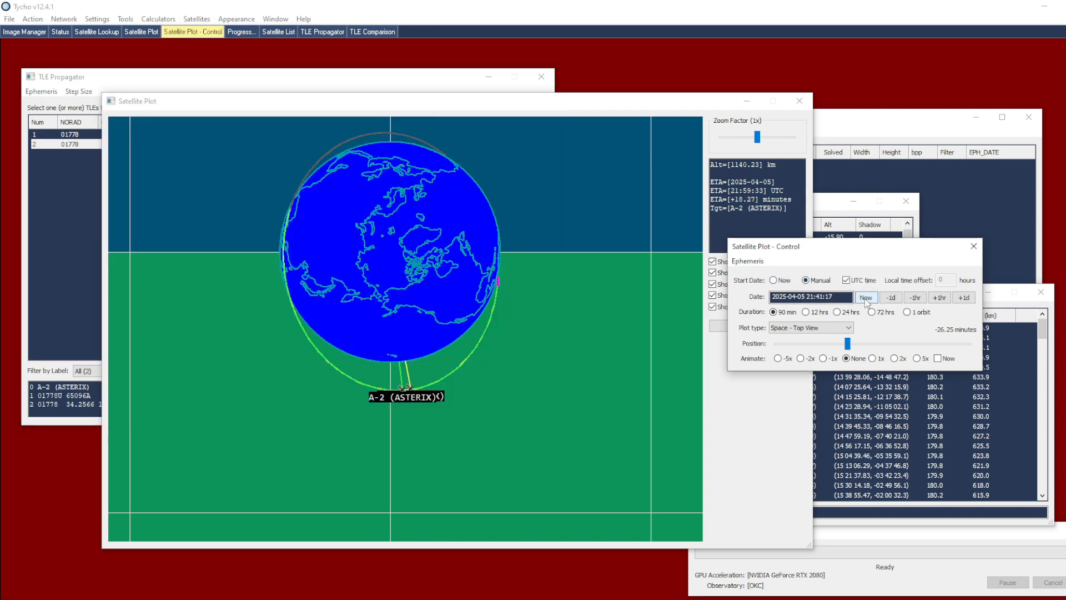
{"action": "left_click", "coordinate": [964, 297]}
{"action": "left_click", "coordinate": [963, 298]}
{"action": "left_click", "coordinate": [70, 161]}
{"action": "left_click_drag", "start_coordinate": [70, 161], "coordinate": [81, 138]}
{"action": "right_click", "coordinate": [82, 138]}
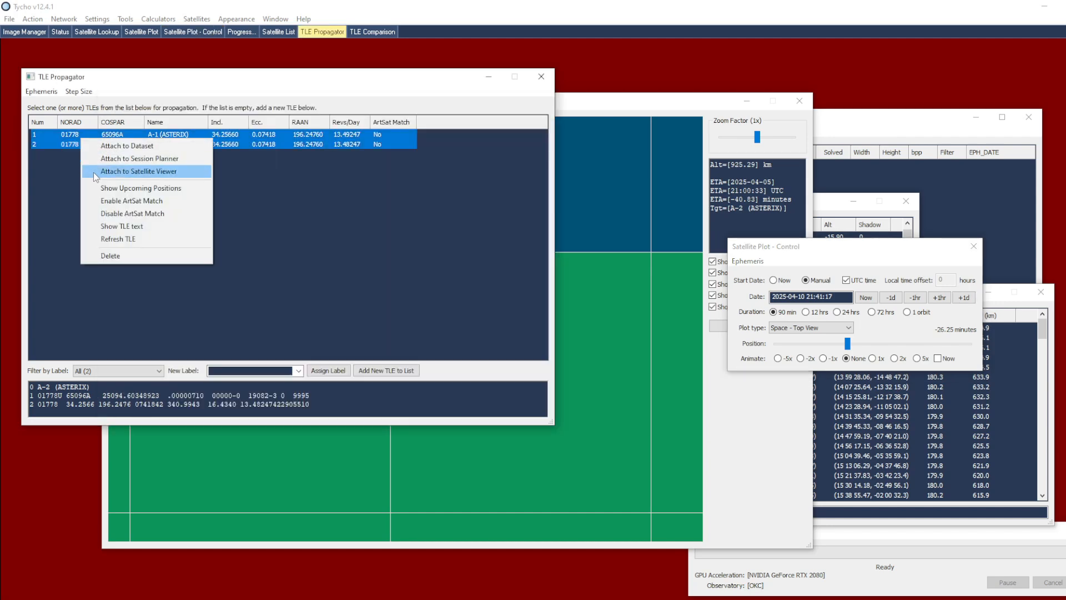
{"action": "left_click", "coordinate": [97, 172]}
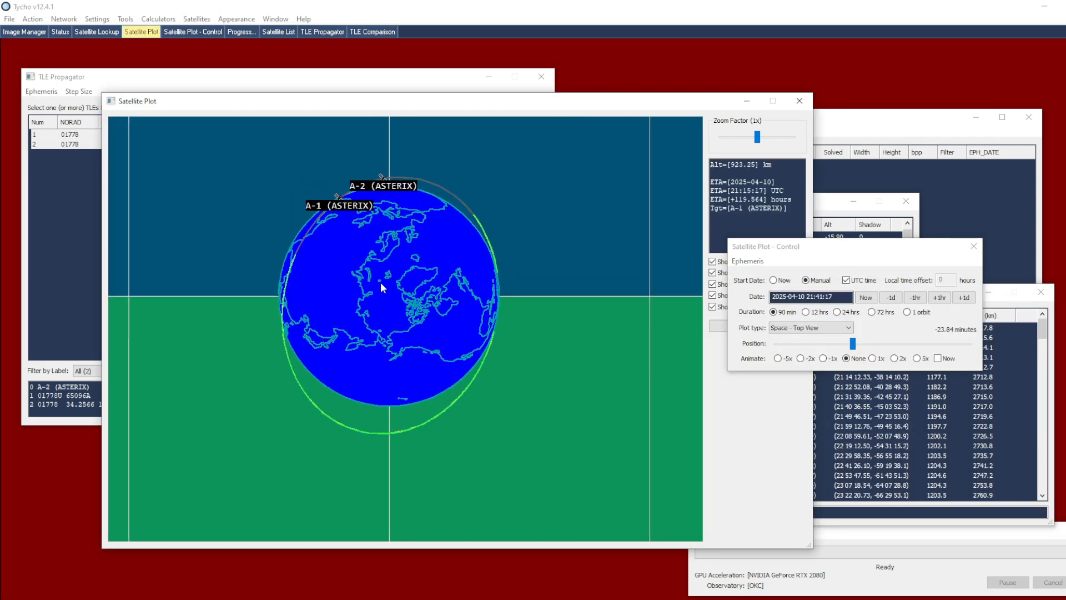
{"action": "left_click_drag", "start_coordinate": [381, 282], "coordinate": [432, 313]}
{"action": "scroll", "coordinate": [432, 312], "scroll_direction": "up", "scroll_amount": 1}
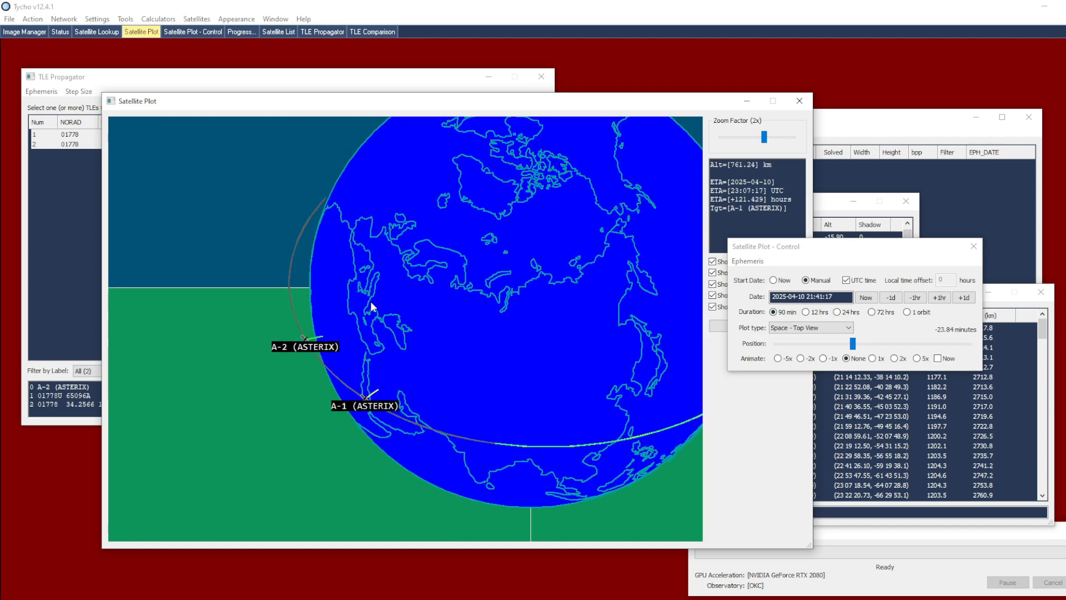
{"action": "left_click", "coordinate": [803, 297]}
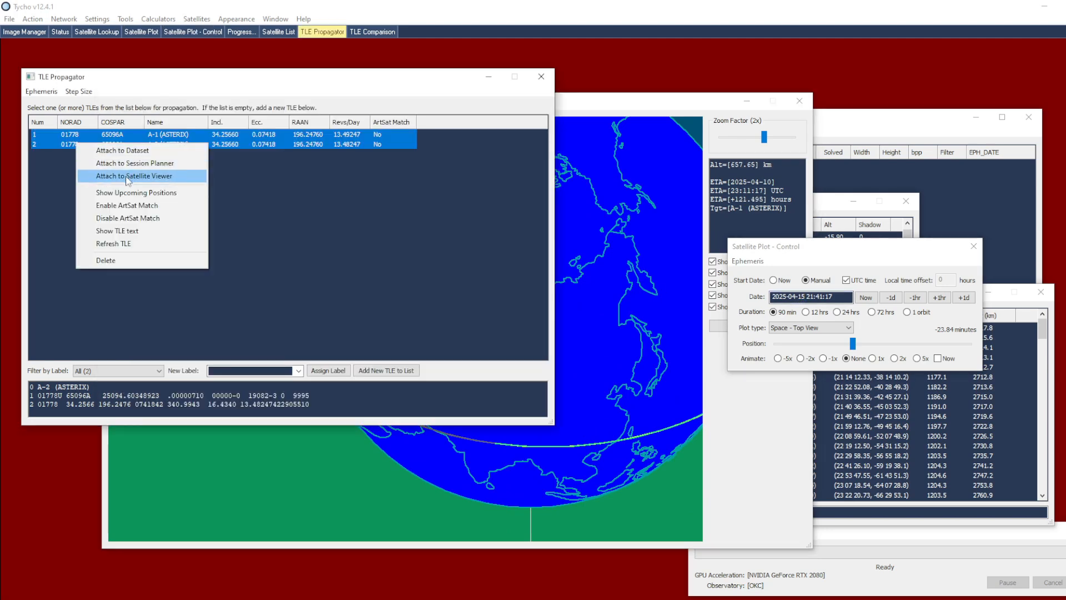
{"action": "left_click", "coordinate": [189, 173]}
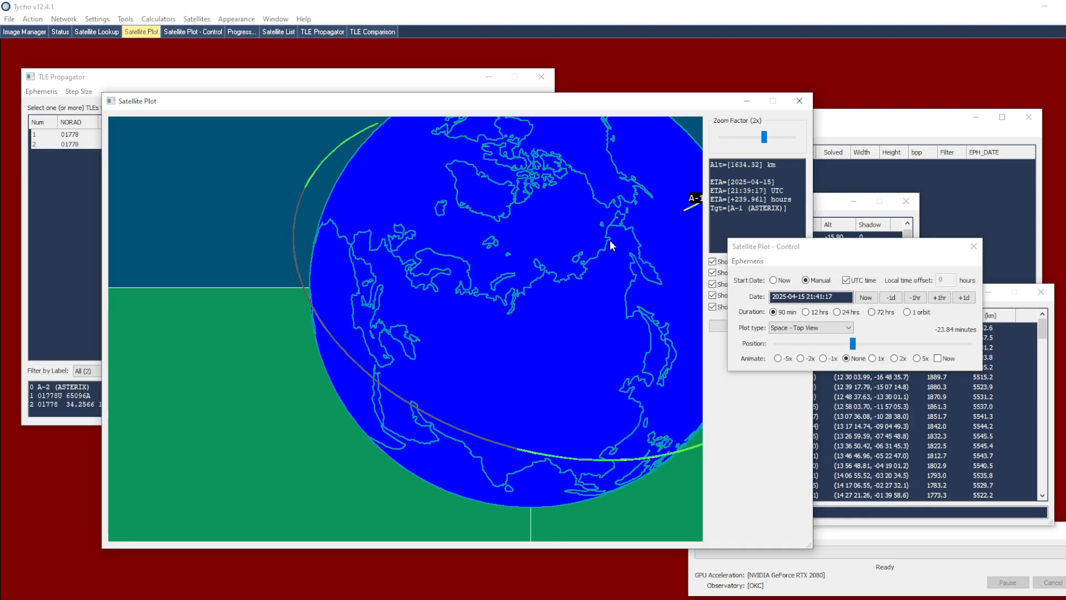
{"action": "left_click_drag", "start_coordinate": [611, 245], "coordinate": [306, 261]}
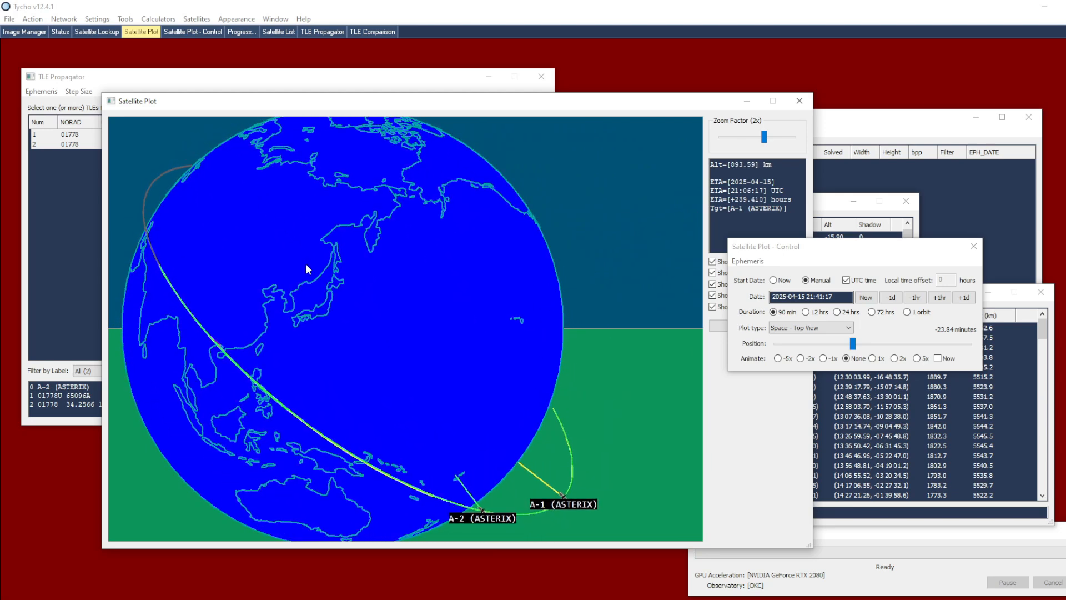
{"action": "scroll", "coordinate": [478, 278], "scroll_direction": "down", "scroll_amount": 1}
{"action": "left_click", "coordinate": [800, 297]}
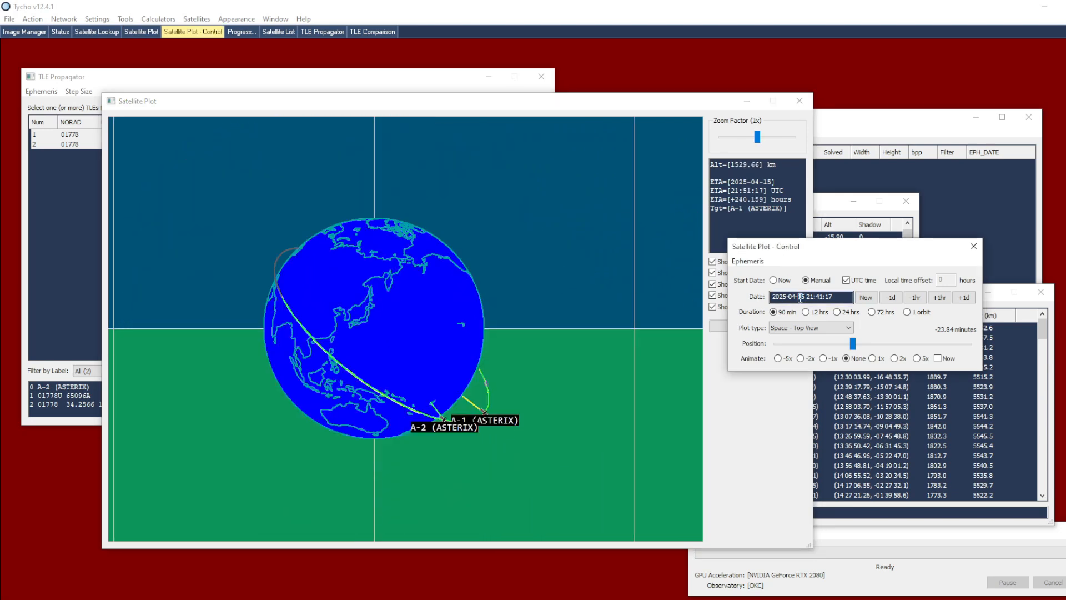
{"action": "type", "text": "2"}
{"action": "right_click", "coordinate": [91, 143]}
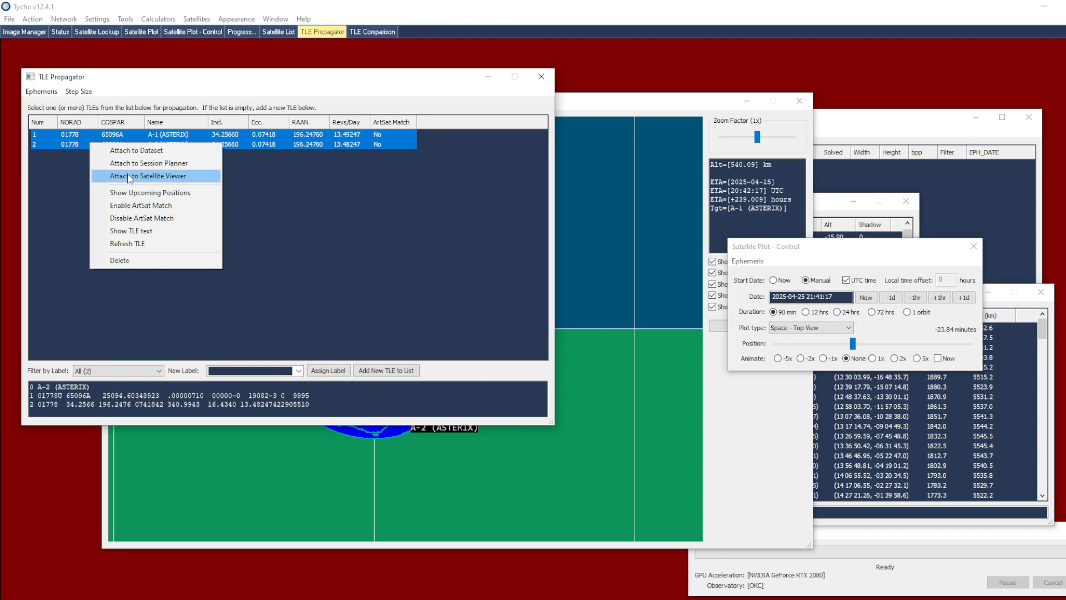
{"action": "left_click", "coordinate": [125, 175]}
{"action": "left_click", "coordinate": [562, 258]}
{"action": "left_click_drag", "start_coordinate": [405, 340], "coordinate": [208, 284]}
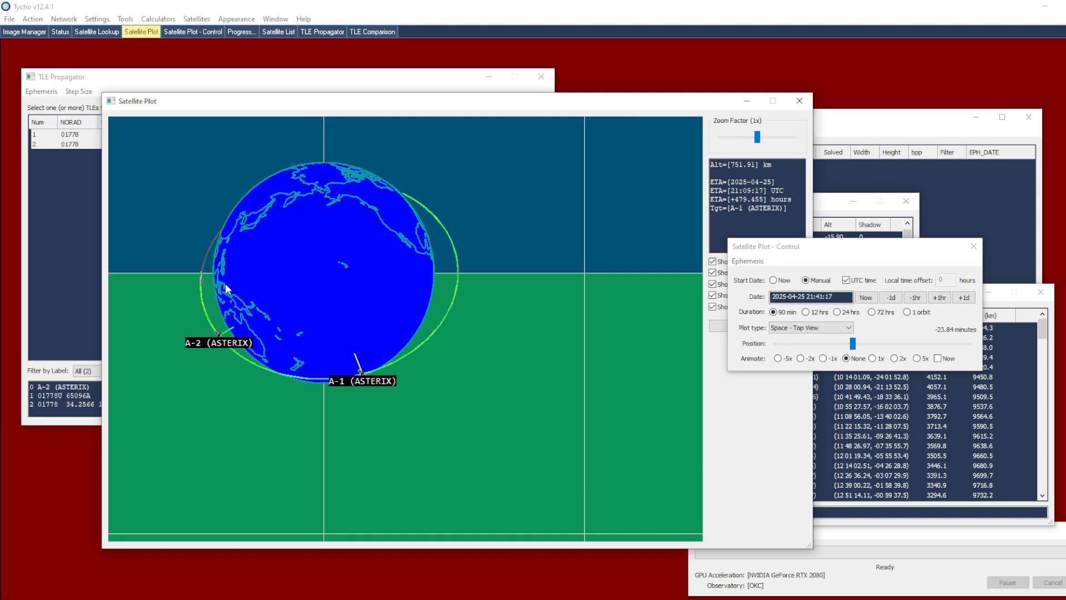
Replace the A-2 (ASTERIX) TLE with a new one whose revolutions per day are 13.38247, deleting the old A-2 entry
{"action": "left_click", "coordinate": [69, 201]}
{"action": "right_click", "coordinate": [221, 142]}
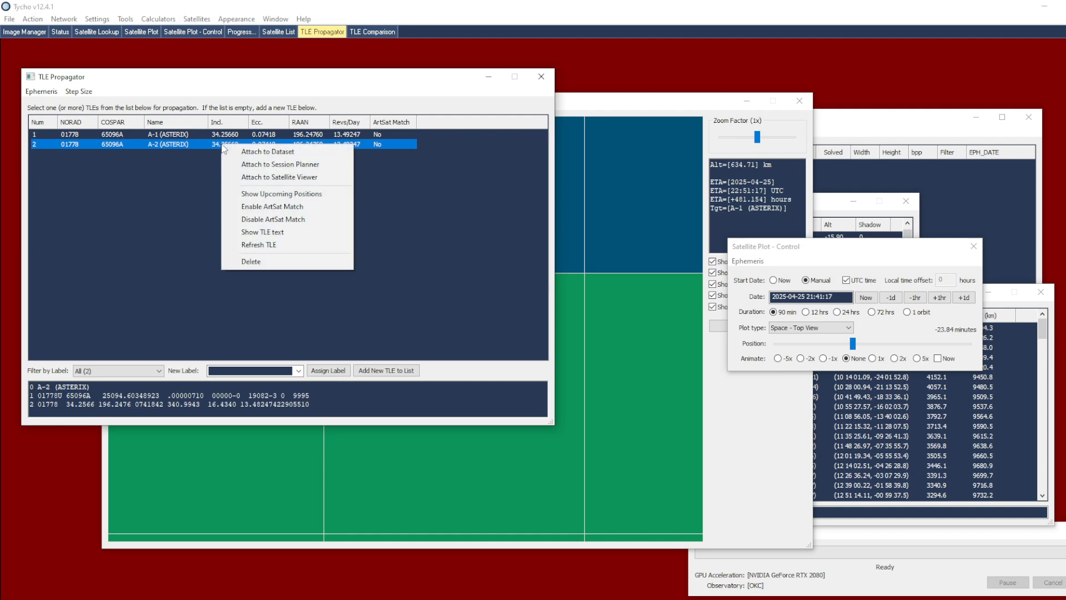
{"action": "left_click", "coordinate": [250, 232]}
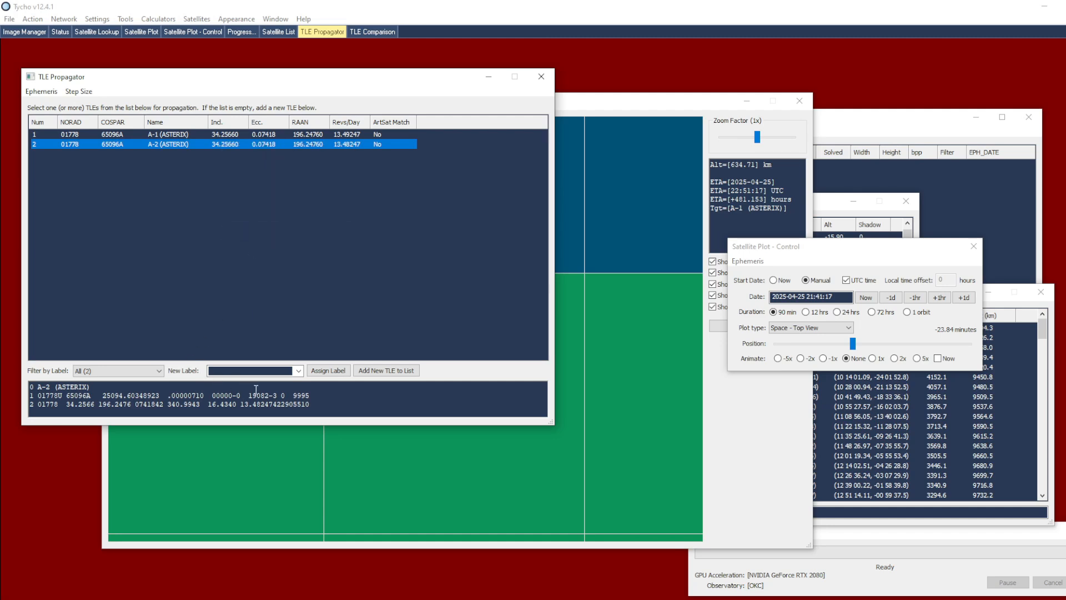
{"action": "left_click", "coordinate": [254, 405]}
{"action": "left_click_drag", "start_coordinate": [254, 405], "coordinate": [257, 406]}
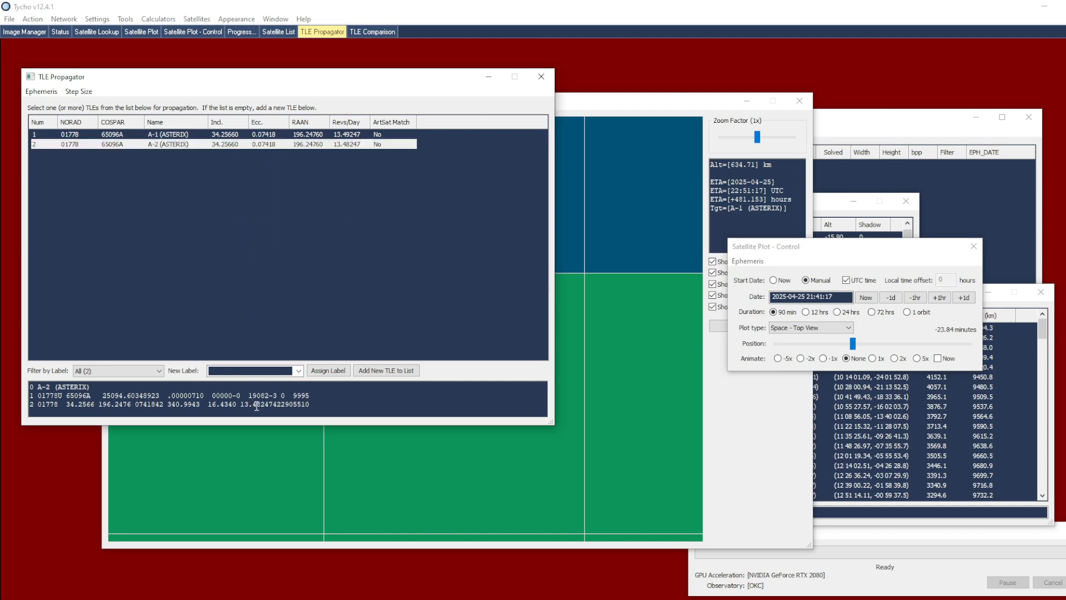
{"action": "type", "text": "3"}
{"action": "left_click", "coordinate": [368, 371]}
{"action": "right_click", "coordinate": [359, 145]}
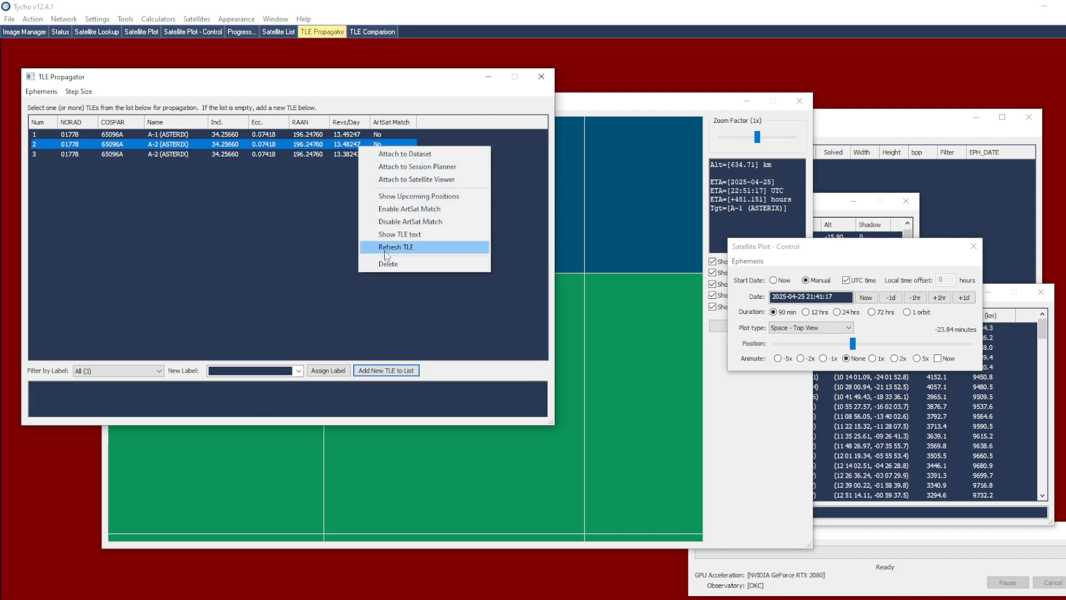
{"action": "left_click", "coordinate": [391, 264]}
Set the plot start date to Now and attach A-1 and the new A-2 TLE to the Satellite Viewer
{"action": "left_click_drag", "start_coordinate": [349, 179], "coordinate": [324, 132]}
{"action": "left_click", "coordinate": [772, 281]}
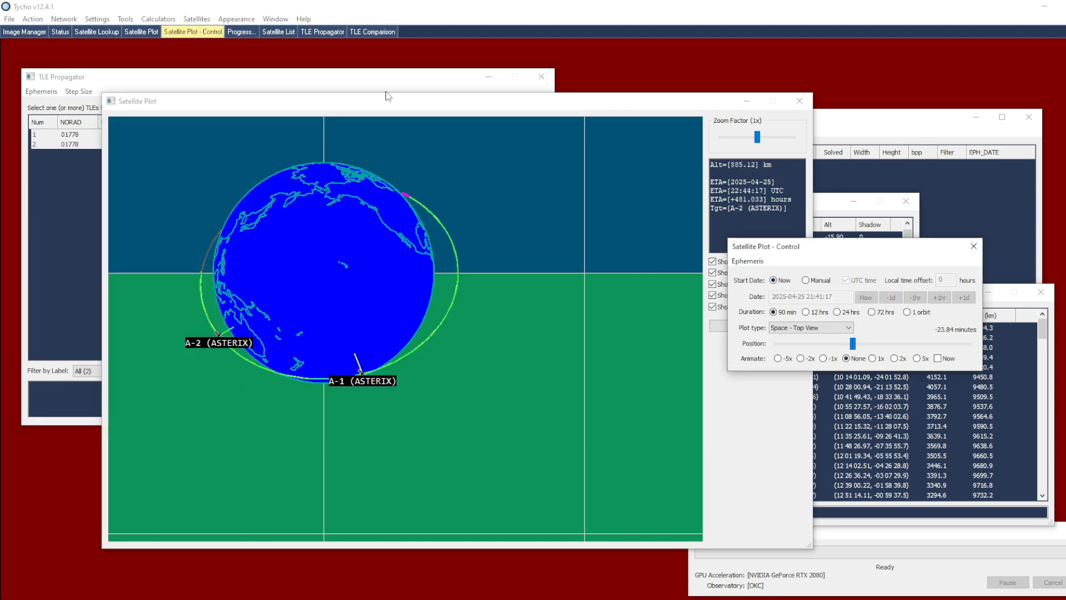
{"action": "left_click", "coordinate": [322, 31]}
{"action": "right_click", "coordinate": [324, 139]}
{"action": "left_click", "coordinate": [350, 173]}
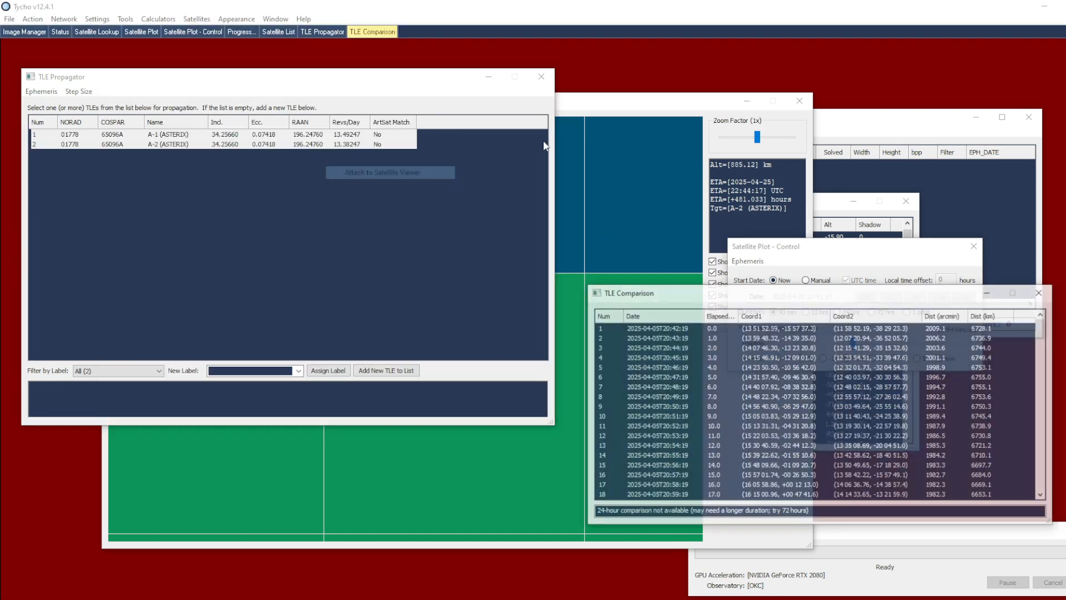
Examine the separation and orbital height difference between A-1 and the modified A-2 in the satellite plot
{"action": "left_click", "coordinate": [585, 161]}
{"action": "left_click_drag", "start_coordinate": [348, 242], "coordinate": [330, 329]}
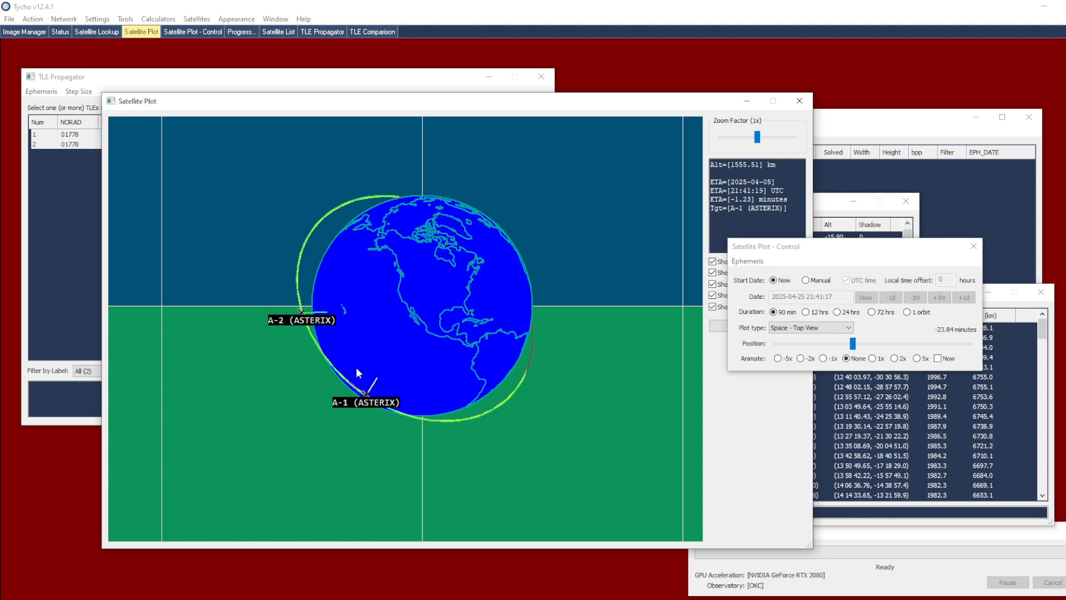
{"action": "scroll", "coordinate": [355, 365], "scroll_direction": "up", "scroll_amount": 1}
{"action": "left_click", "coordinate": [809, 274]}
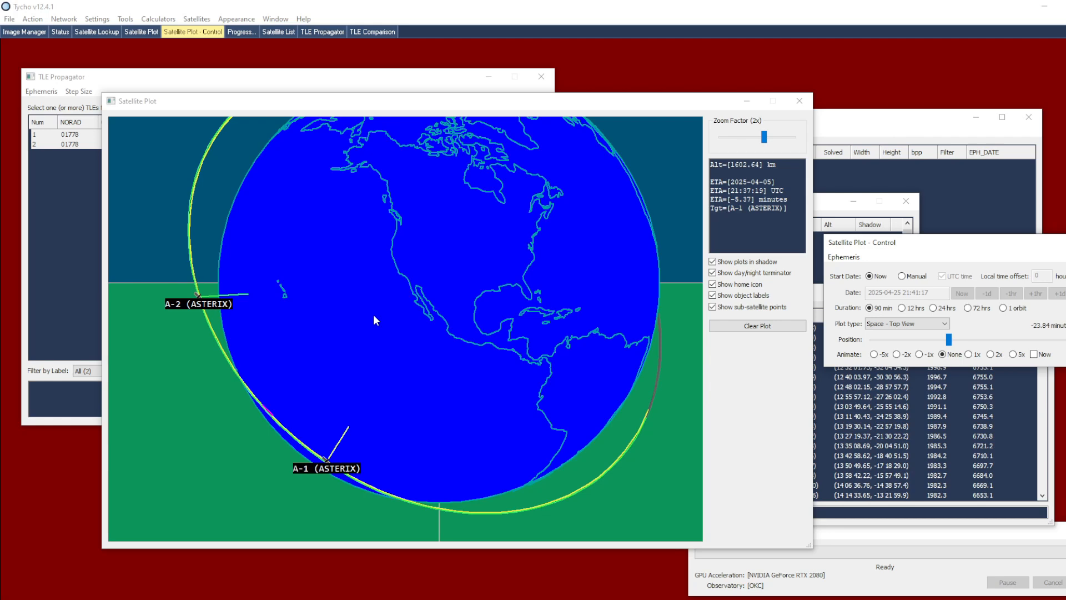
{"action": "left_click", "coordinate": [340, 416]}
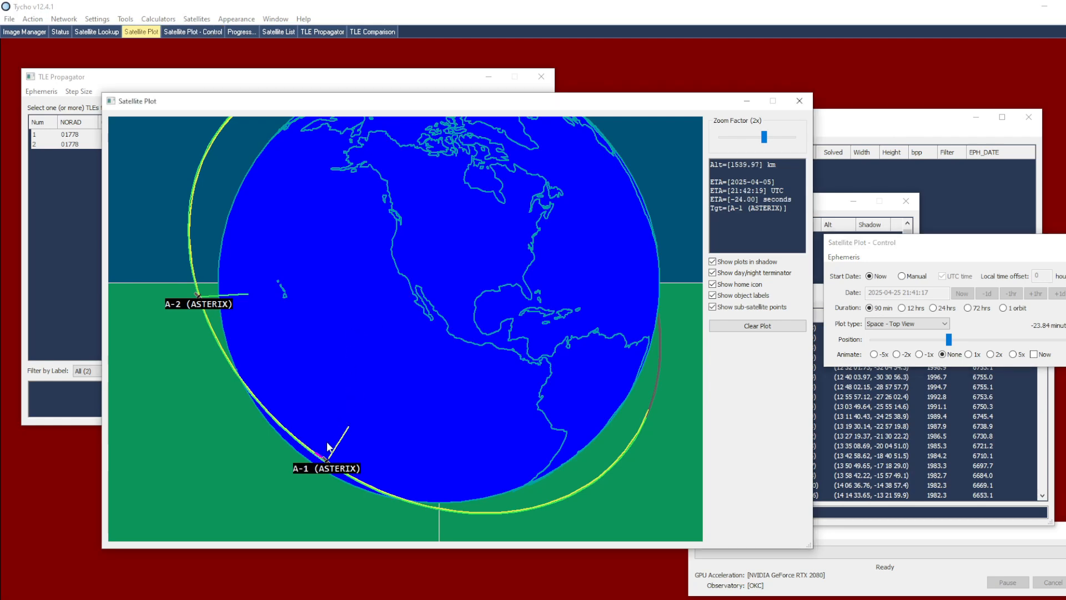
{"action": "scroll", "coordinate": [217, 382], "scroll_direction": "up", "scroll_amount": 1}
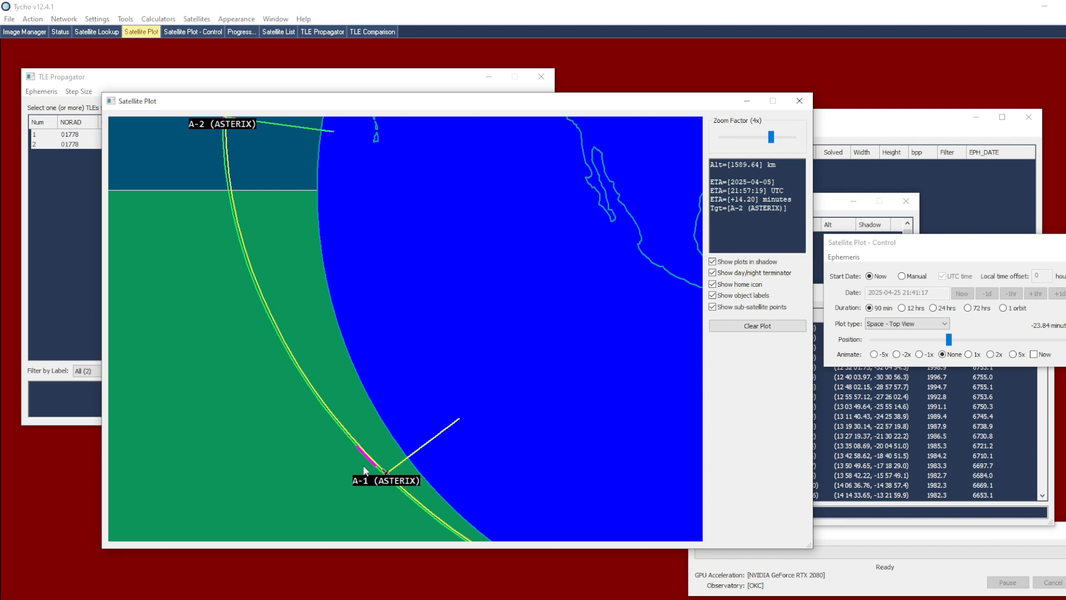
{"action": "left_click", "coordinate": [58, 246]}
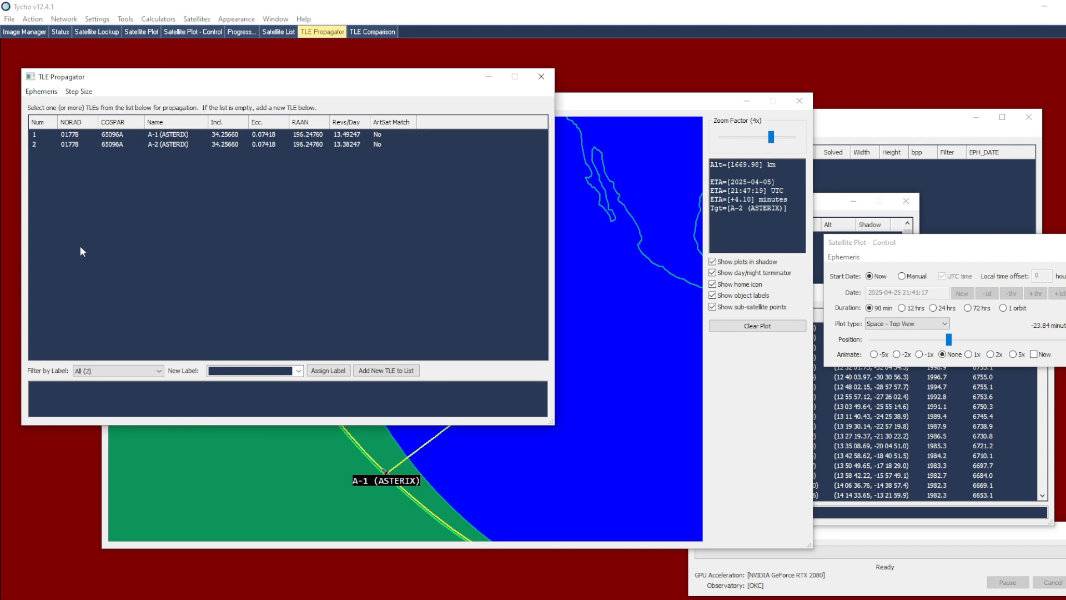
{"action": "left_click", "coordinate": [567, 274]}
{"action": "scroll", "coordinate": [367, 311], "scroll_direction": "down", "scroll_amount": 1}
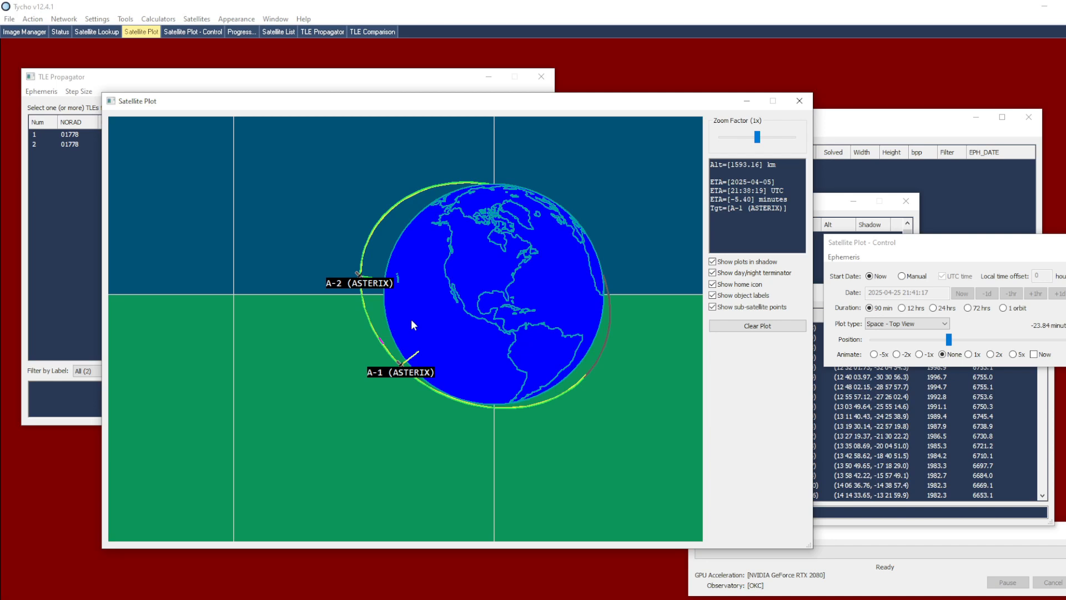
Add a new TLE based on A-1 (ASTERIX), named A-3 (ASTERIX), with its inclination changed to 44.2566
{"action": "left_click", "coordinate": [69, 196]}
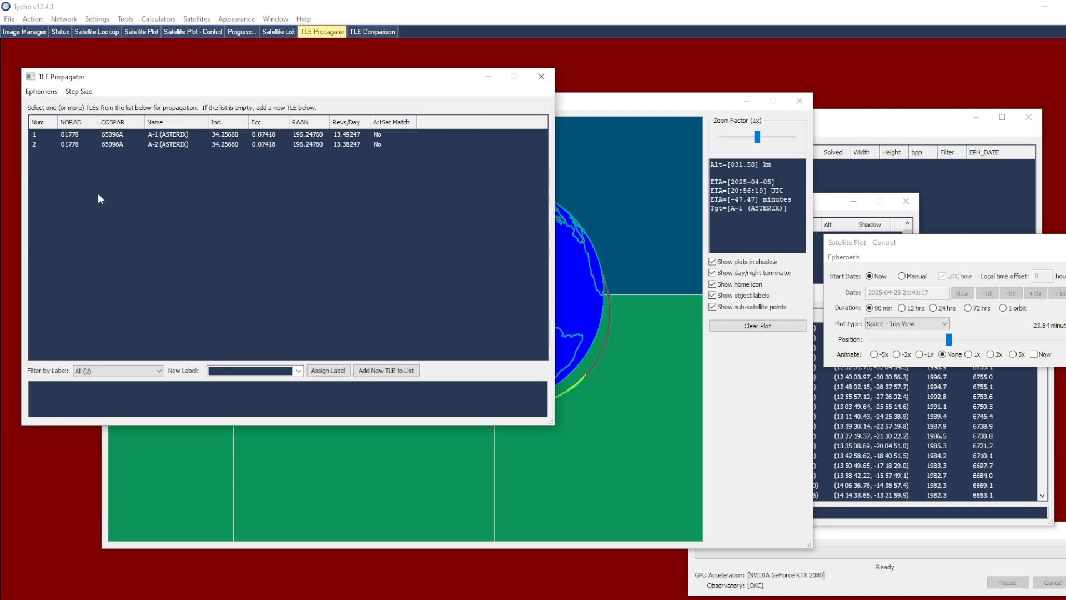
{"action": "right_click", "coordinate": [170, 138]}
{"action": "left_click", "coordinate": [222, 222]}
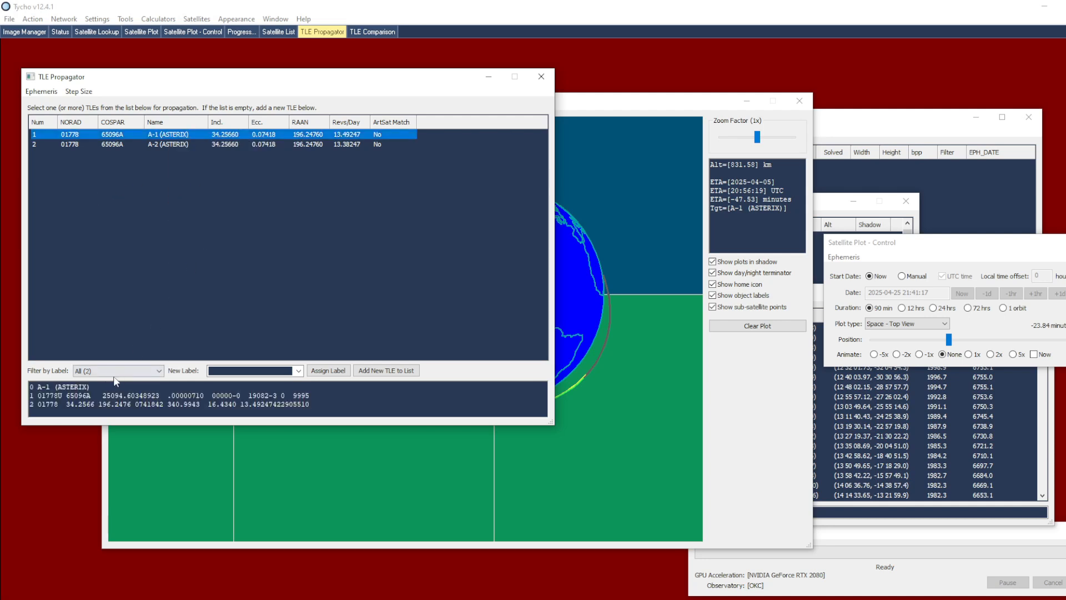
{"action": "left_click", "coordinate": [48, 387]}
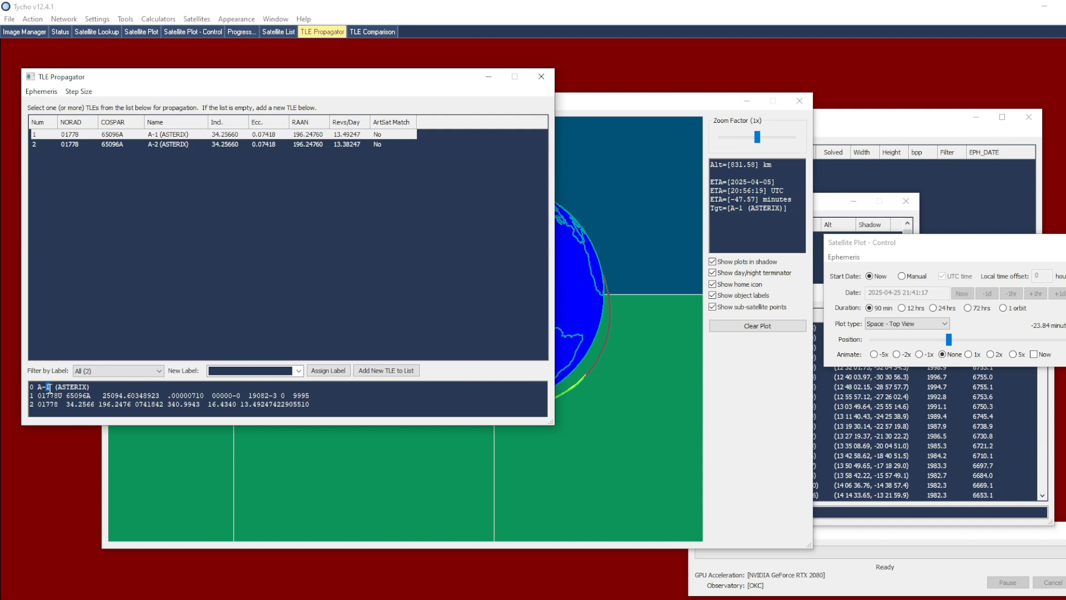
{"action": "type", "text": "3"}
{"action": "left_click_drag", "start_coordinate": [67, 405], "coordinate": [69, 405]}
{"action": "type", "text": "4"}
{"action": "left_click", "coordinate": [372, 375]}
Attach the A-1 and A-3 (ASTERIX) TLEs together to the Satellite Viewer and bring up the satellite plot
{"action": "left_click", "coordinate": [220, 153]}
{"action": "left_click", "coordinate": [222, 137], "text": "ctrl"}
{"action": "right_click", "coordinate": [222, 139]}
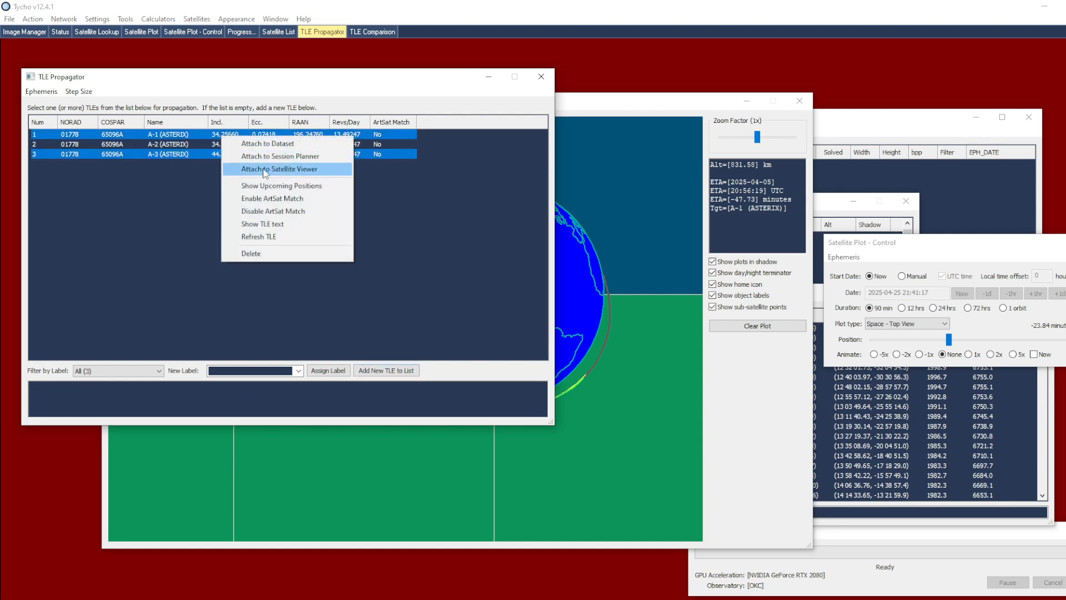
{"action": "left_click", "coordinate": [252, 172]}
{"action": "left_click", "coordinate": [561, 221]}
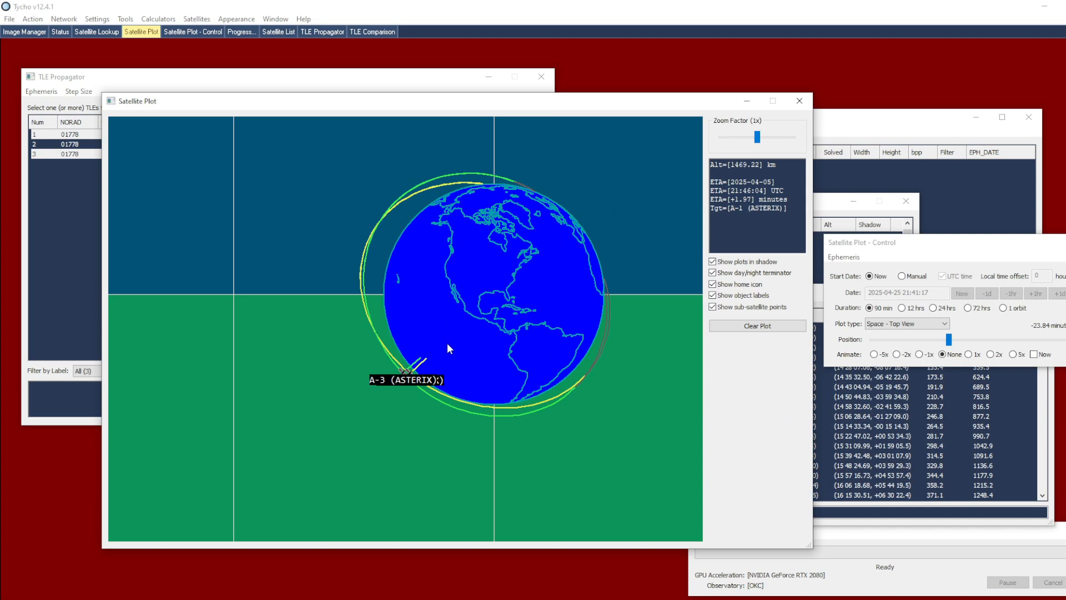
Tilt the globe to compare the A-1 and A-3 orbital planes and move the plot position to about -14.20 minutes
{"action": "left_click_drag", "start_coordinate": [502, 255], "coordinate": [506, 188]}
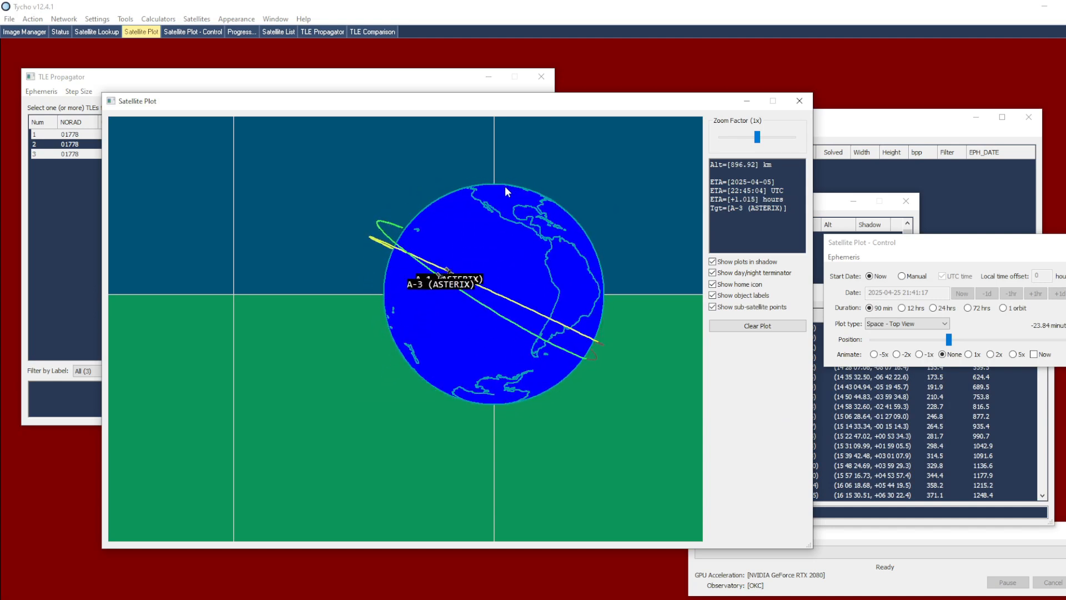
{"action": "left_click_drag", "start_coordinate": [504, 189], "coordinate": [448, 309]}
{"action": "mouse_move", "coordinate": [949, 339]}
{"action": "left_mouse_down"}
{"action": "mouse_move", "coordinate": [1017, 344]}
{"action": "mouse_move", "coordinate": [969, 340]}
{"action": "left_mouse_up"}
Switch the plot to the RA/Dec sky view and examine the separation between the A-1 and A-3 tracks
{"action": "right_click", "coordinate": [584, 303]}
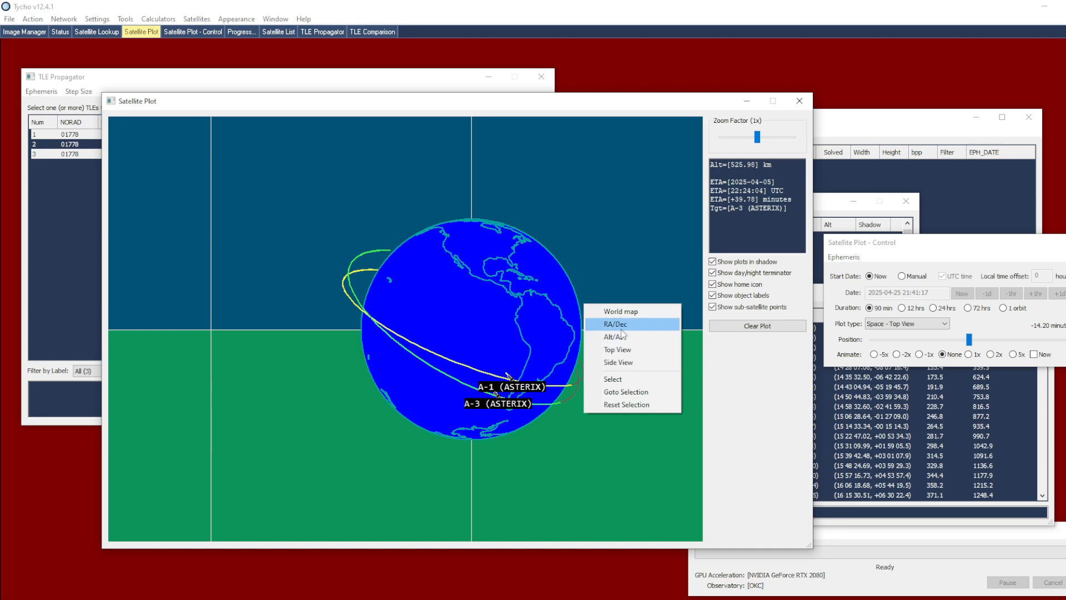
{"action": "left_click", "coordinate": [616, 324]}
{"action": "left_click_drag", "start_coordinate": [468, 302], "coordinate": [454, 250]}
{"action": "left_click_drag", "start_coordinate": [370, 322], "coordinate": [427, 296]}
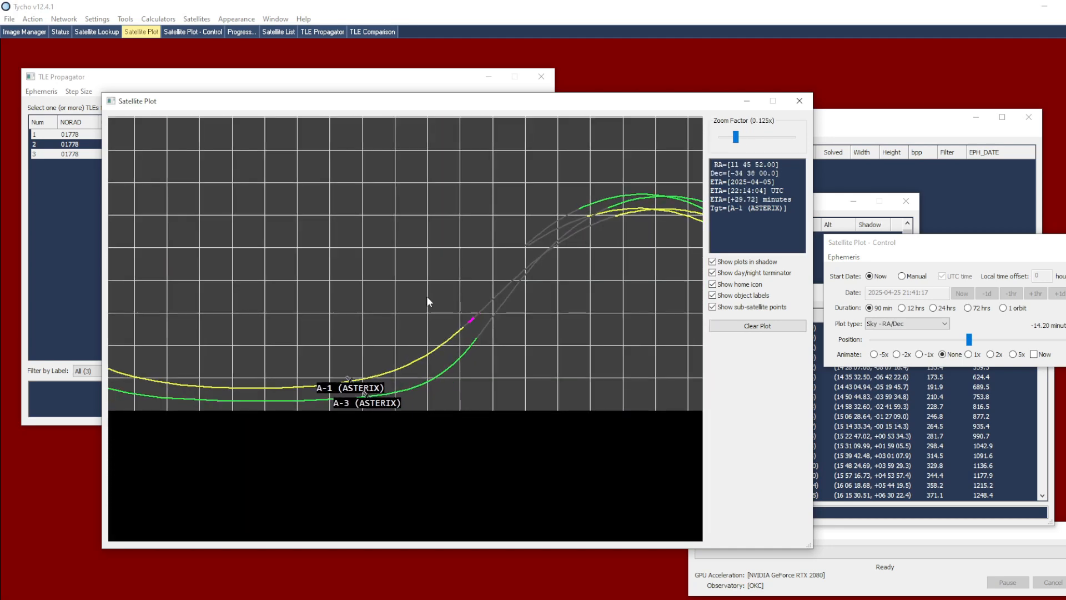
{"action": "scroll", "coordinate": [379, 328], "scroll_direction": "up", "scroll_amount": 2}
{"action": "left_click_drag", "start_coordinate": [377, 338], "coordinate": [412, 313]}
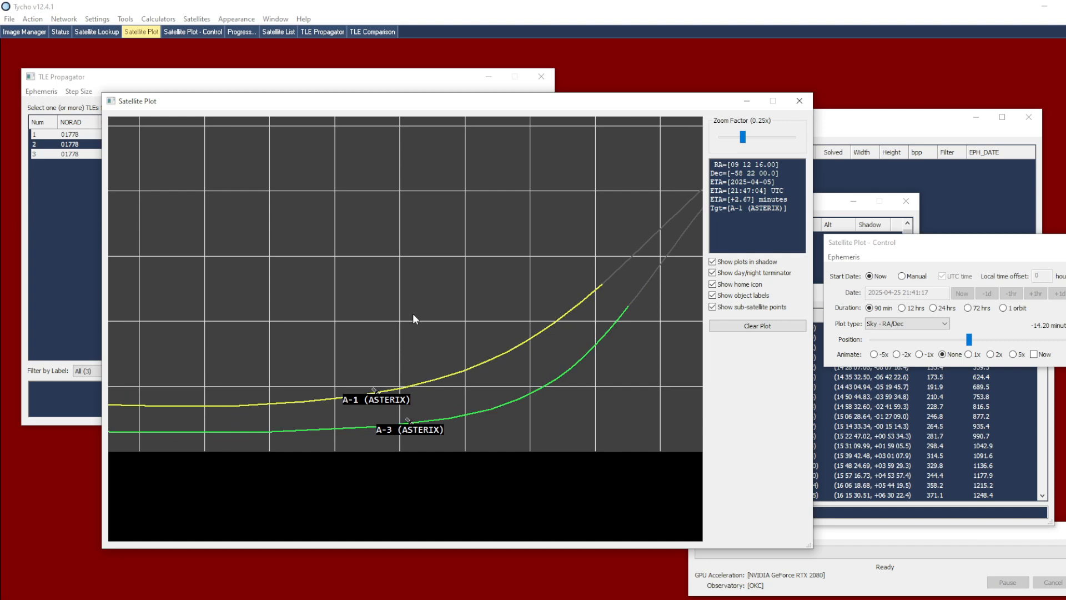
{"action": "scroll", "coordinate": [365, 357], "scroll_direction": "up", "scroll_amount": 2}
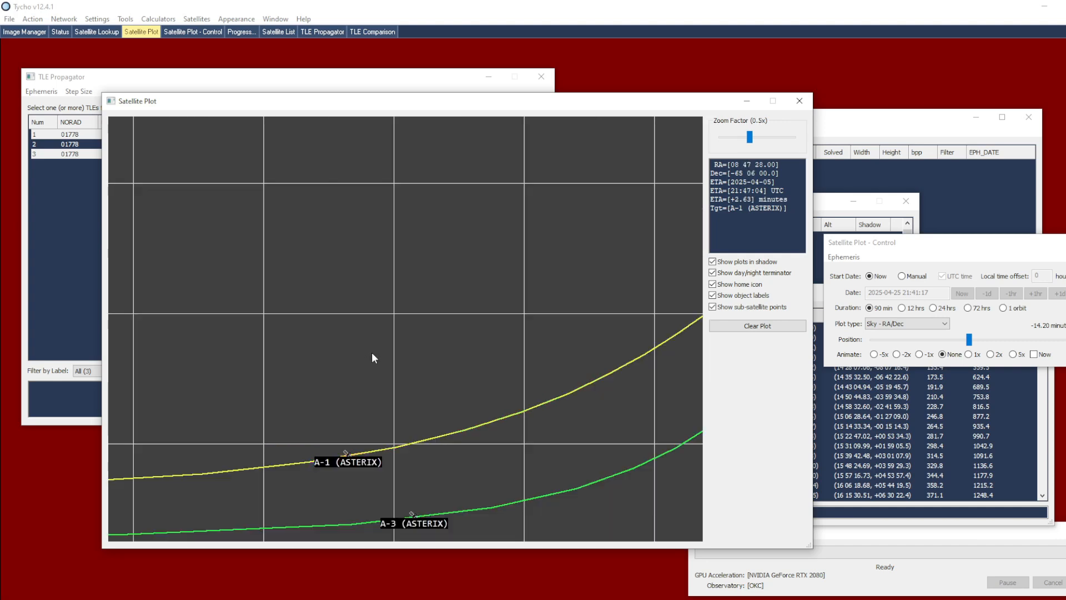
{"action": "left_click_drag", "start_coordinate": [369, 354], "coordinate": [405, 315]}
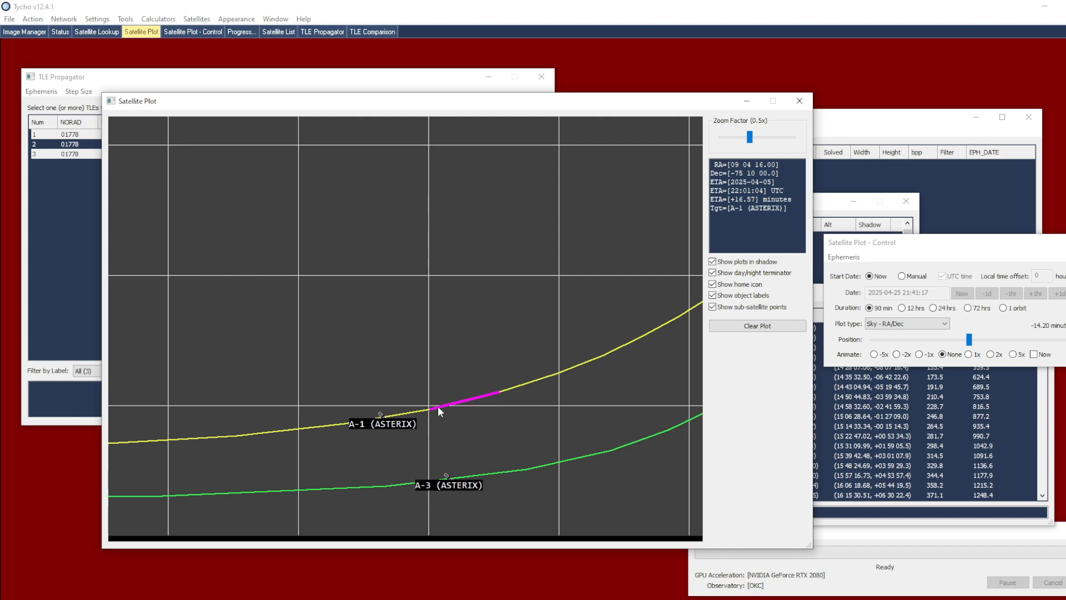
{"action": "scroll", "coordinate": [445, 366], "scroll_direction": "down", "scroll_amount": 2}
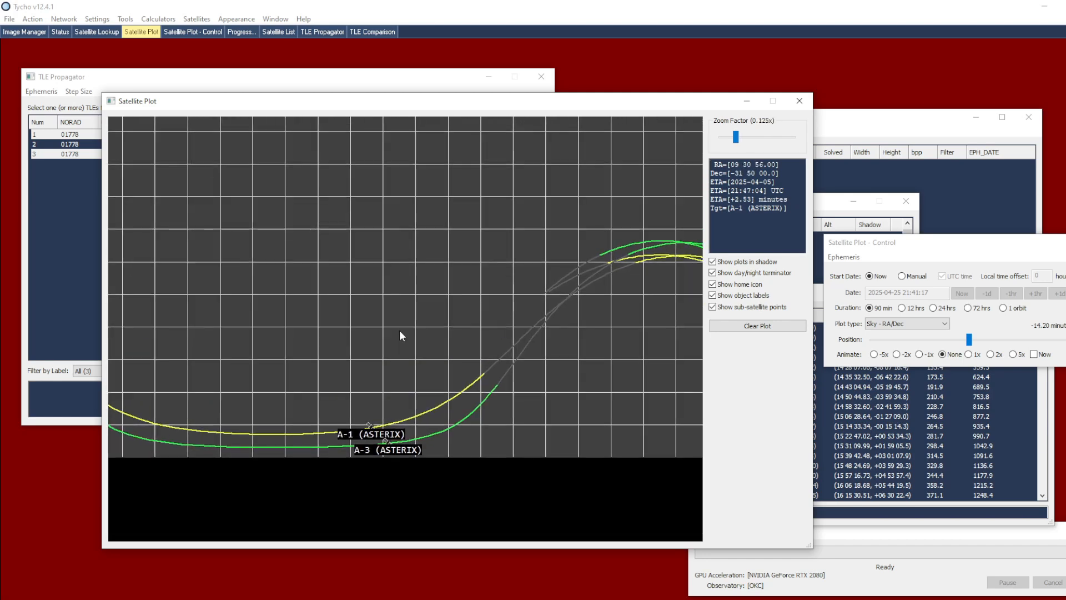
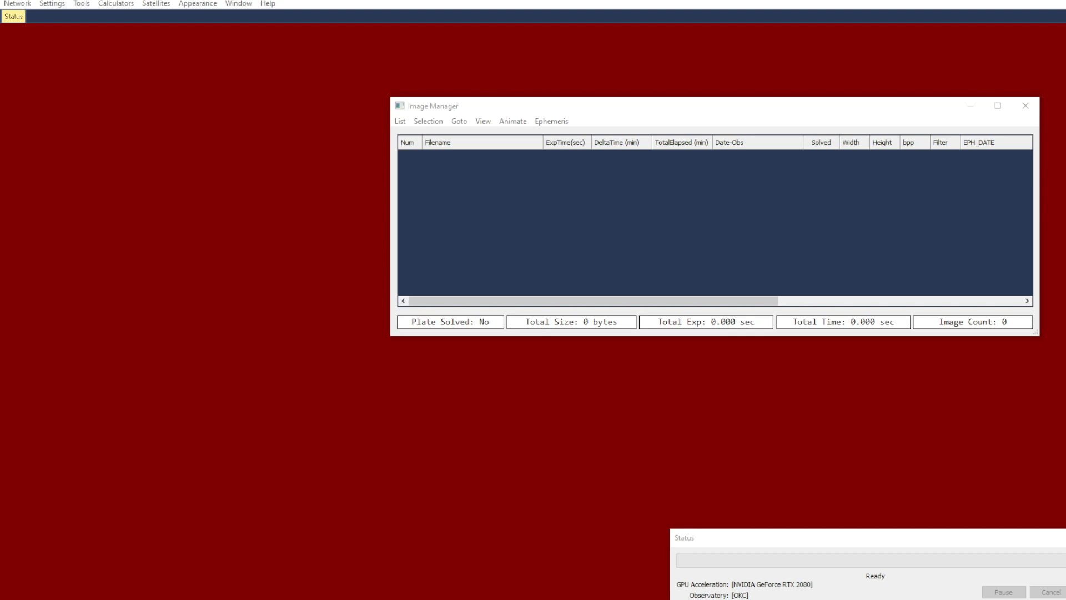
Select the Guowang - 350km and Guowang - 450km TLEs in the TLE Propagator and attach them to the Satellite Viewer
{"action": "left_click", "coordinate": [155, 4]}
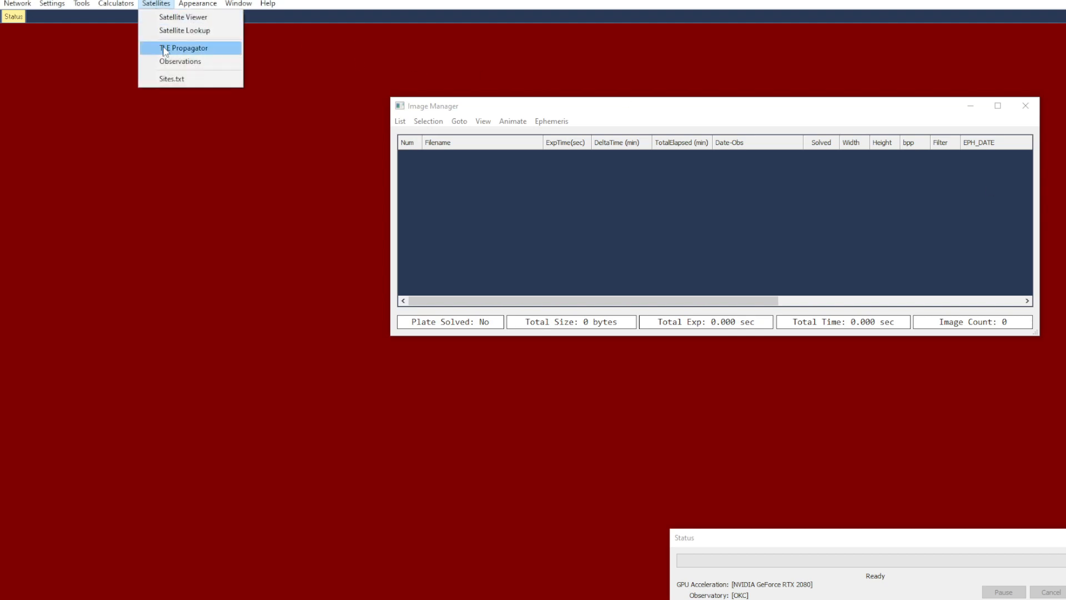
{"action": "left_click", "coordinate": [165, 48]}
{"action": "left_click", "coordinate": [364, 155]}
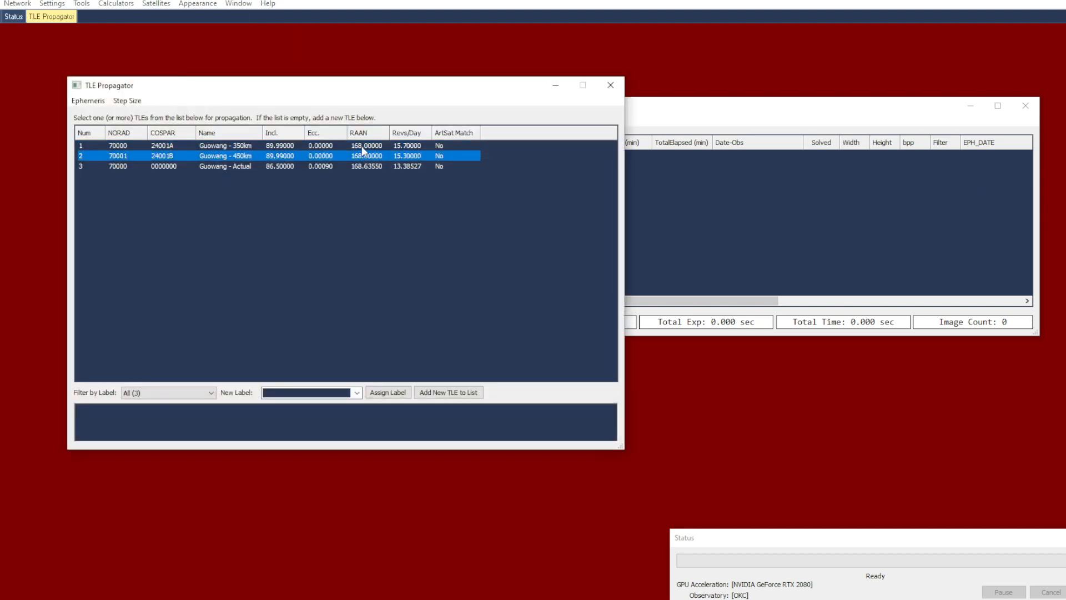
{"action": "left_click", "coordinate": [362, 148], "text": "ctrl"}
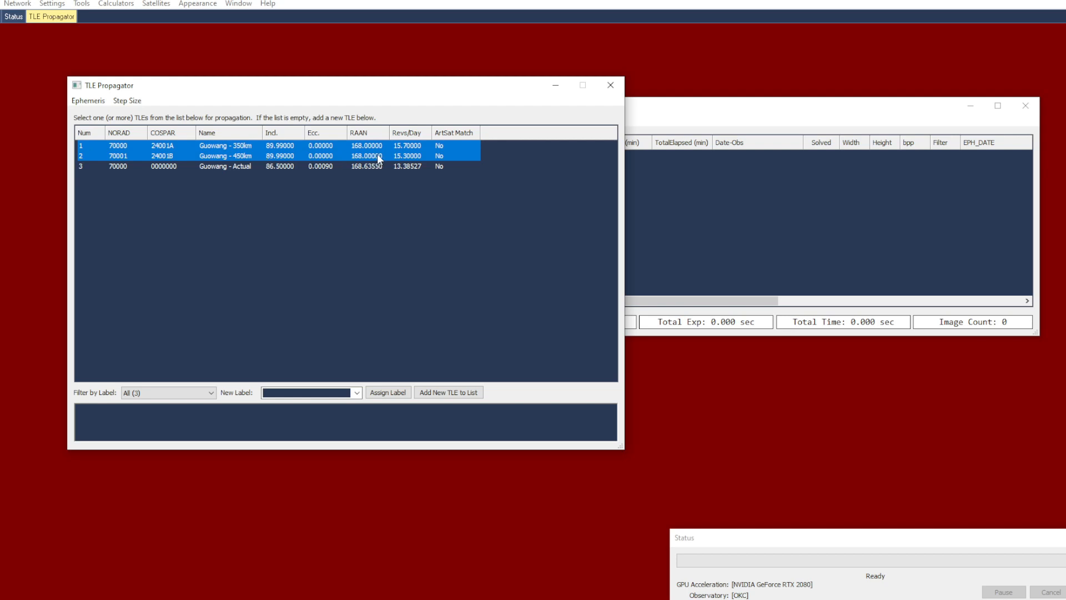
{"action": "right_click", "coordinate": [405, 156]}
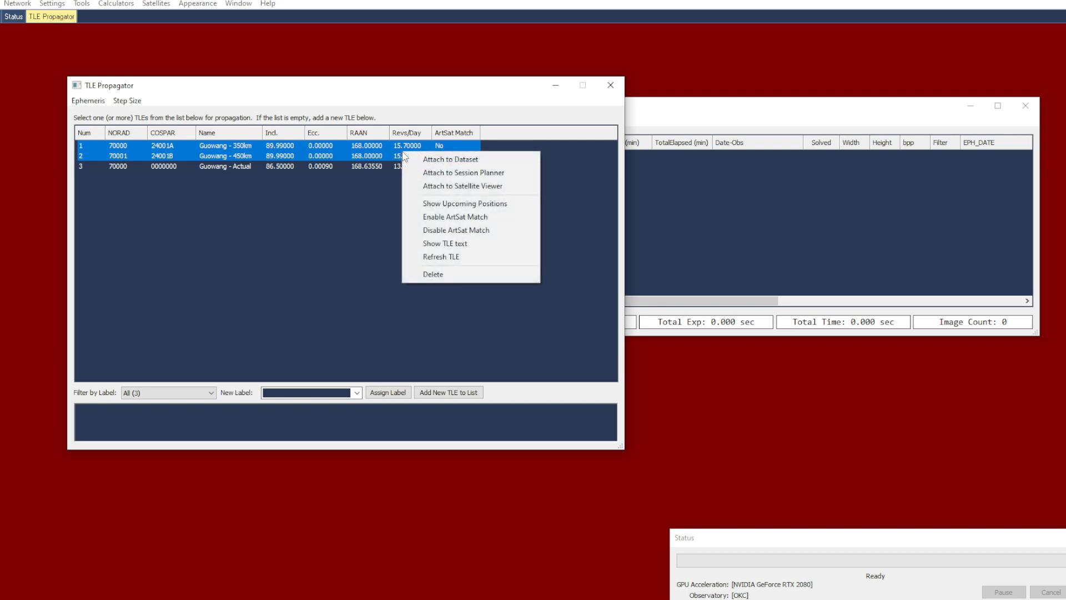
{"action": "left_click", "coordinate": [438, 188]}
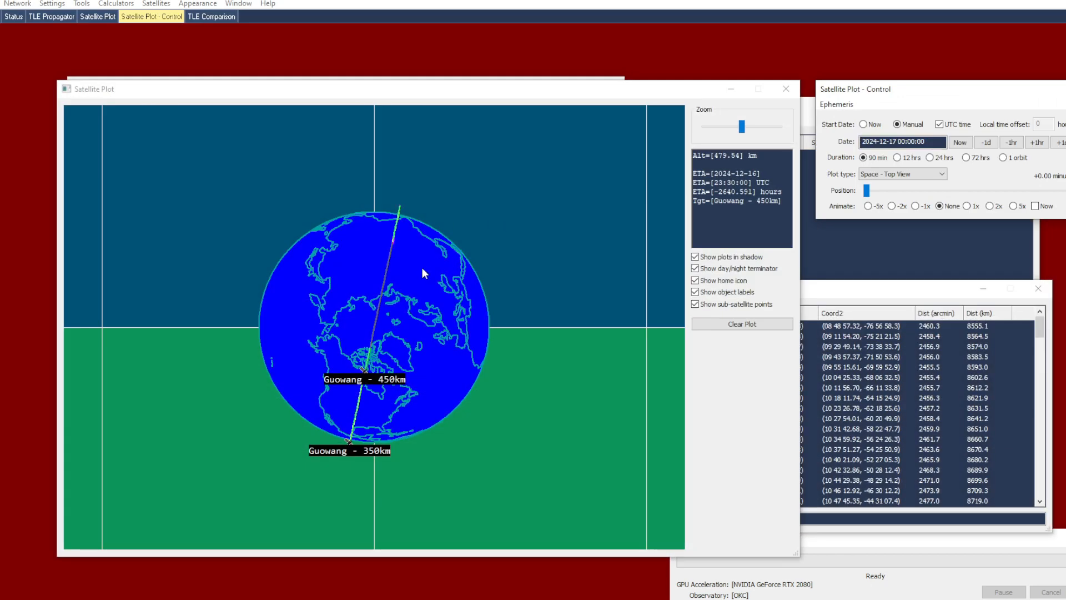
Rotate and enlarge the globe to compare the 350km and 450km Guowang tracks, moving the plot position to about -23.24 minutes
{"action": "left_click_drag", "start_coordinate": [444, 385], "coordinate": [535, 237]}
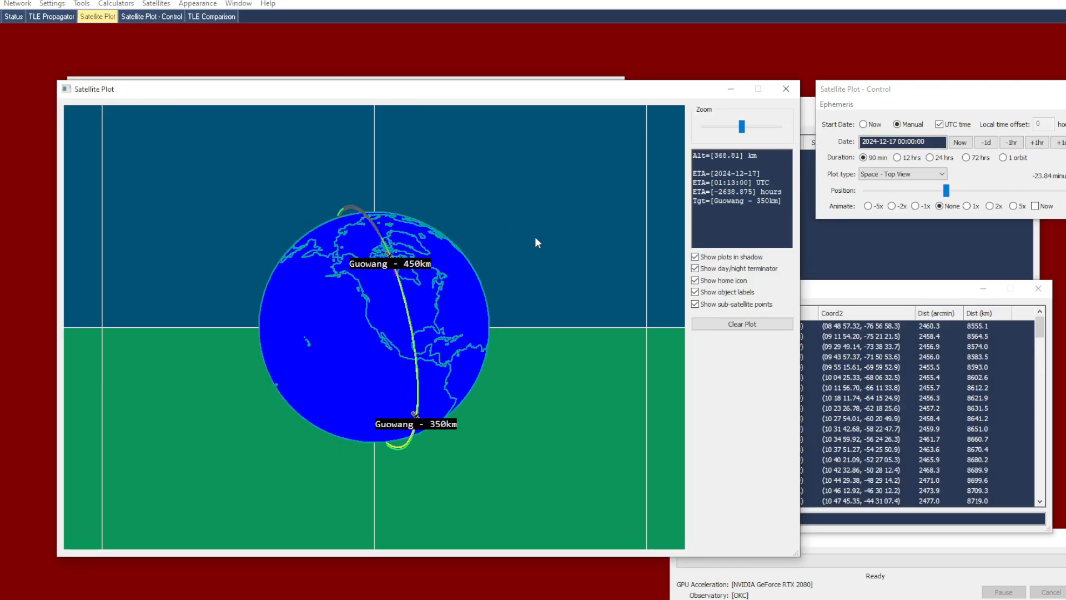
{"action": "left_click_drag", "start_coordinate": [427, 319], "coordinate": [426, 326]}
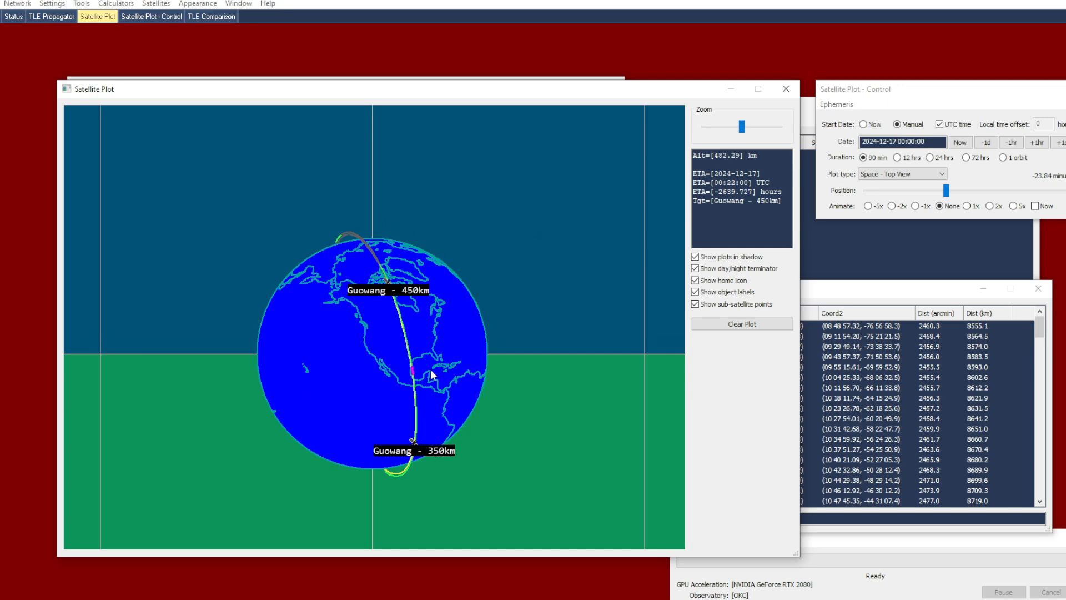
{"action": "left_click_drag", "start_coordinate": [423, 336], "coordinate": [423, 357]}
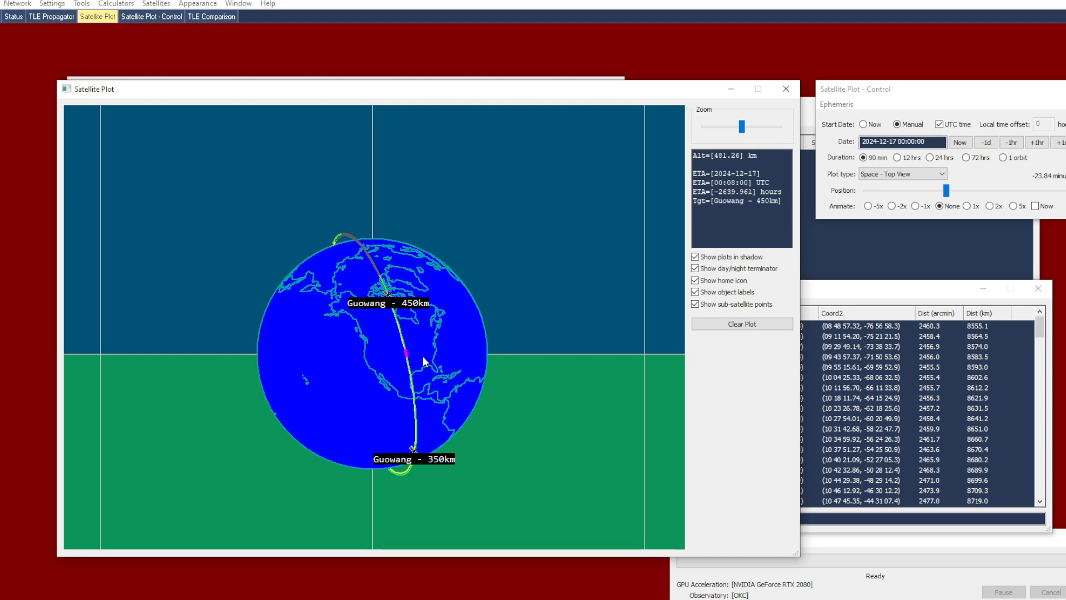
{"action": "scroll", "coordinate": [422, 355], "scroll_direction": "up", "scroll_amount": 2}
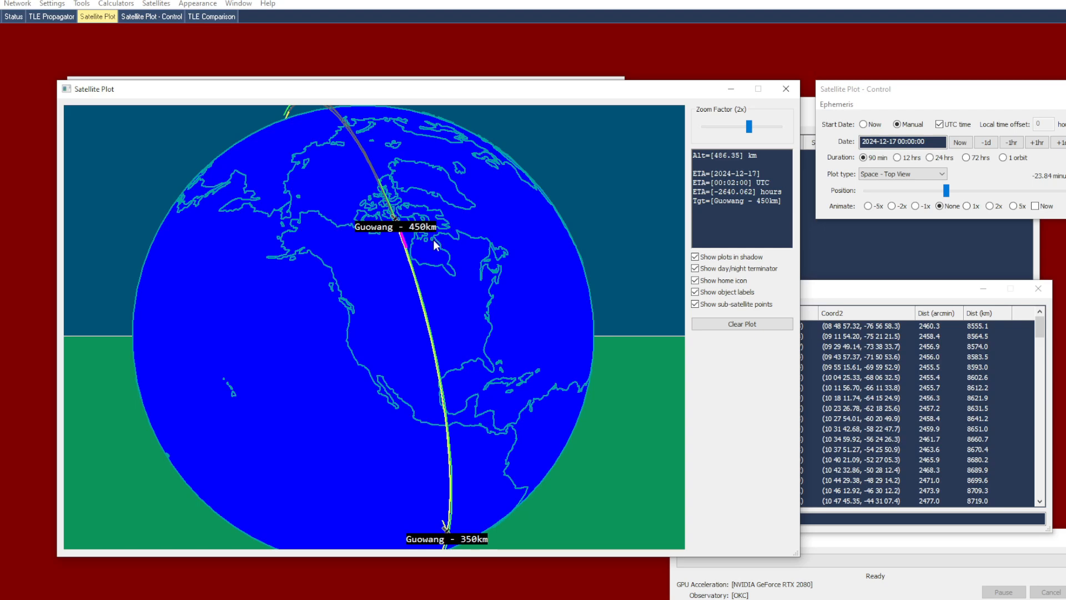
{"action": "mouse_move", "coordinate": [946, 190]}
{"action": "left_mouse_down"}
{"action": "mouse_move", "coordinate": [971, 195]}
{"action": "mouse_move", "coordinate": [938, 190]}
{"action": "mouse_move", "coordinate": [948, 190]}
{"action": "left_mouse_up"}
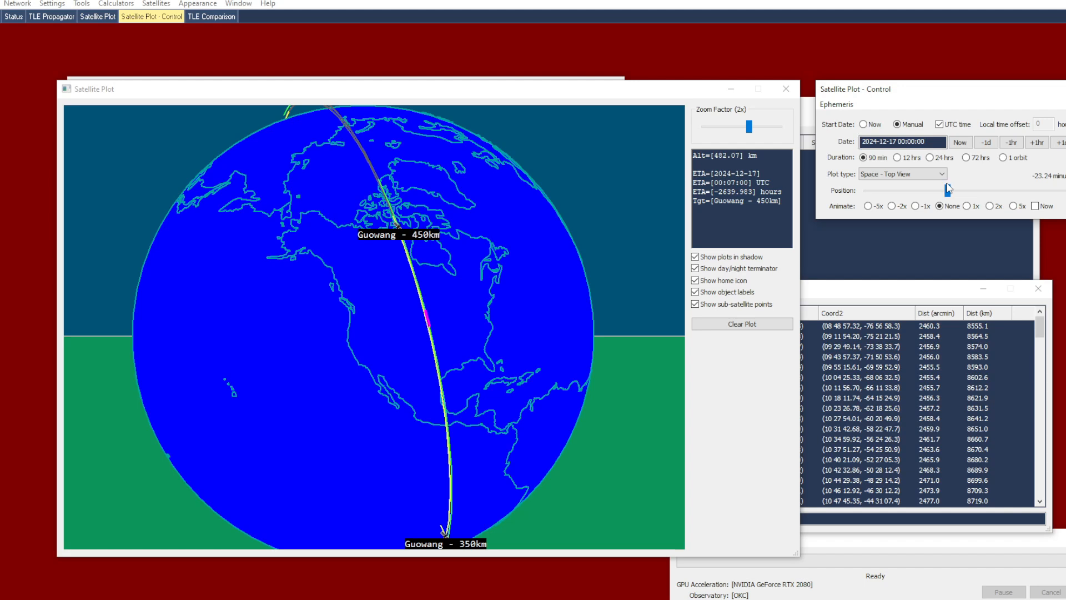
{"action": "left_click", "coordinate": [419, 298]}
Return to the TLE Propagator and attach the Guowang - 450km and Guowang - Actual TLEs to the Satellite Viewer
{"action": "left_click", "coordinate": [508, 78]}
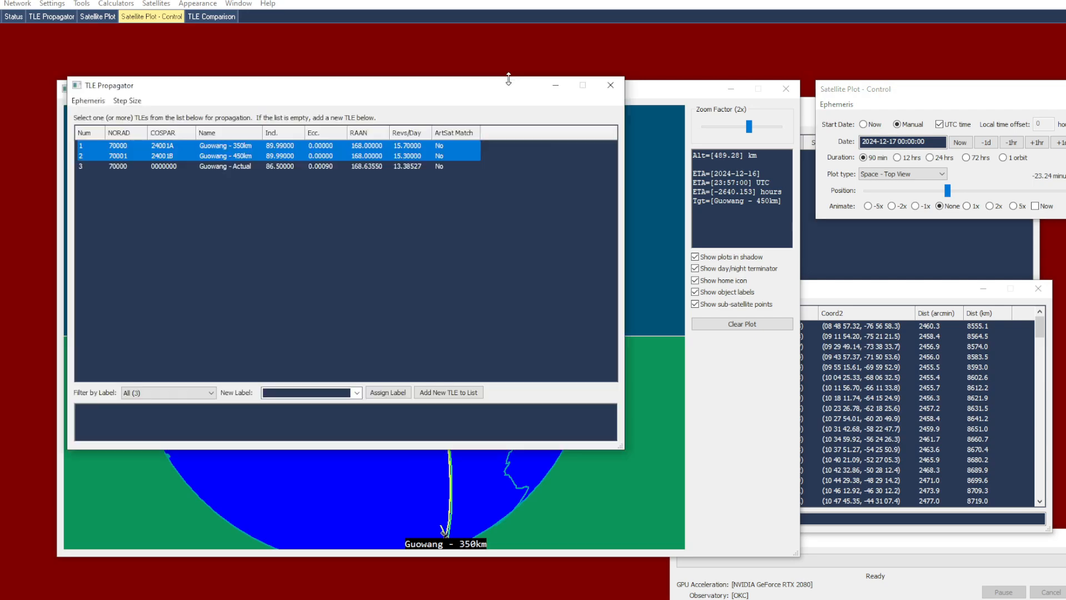
{"action": "left_click", "coordinate": [419, 166]}
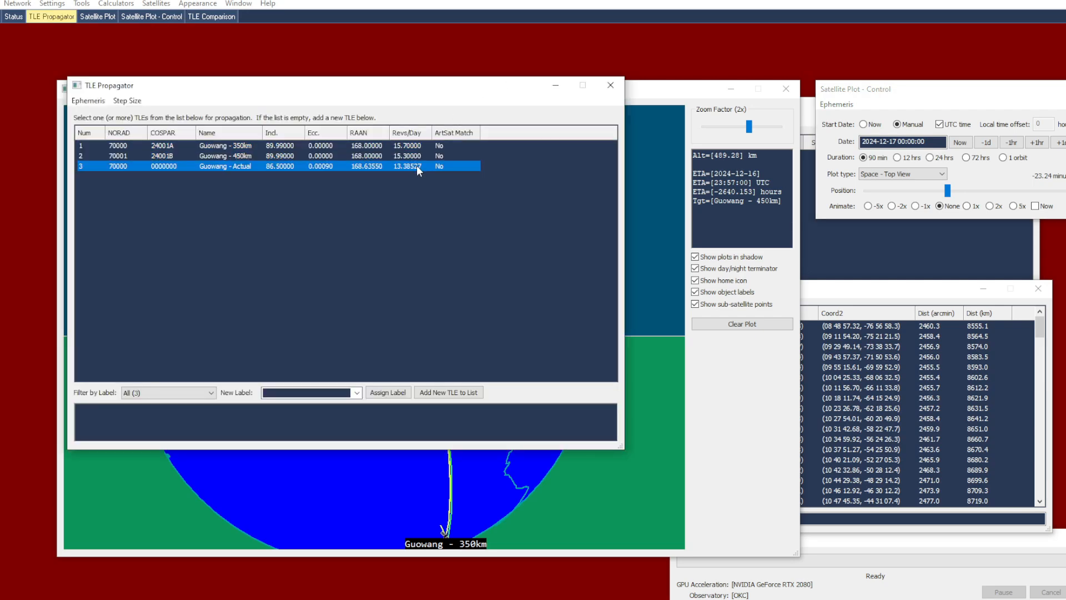
{"action": "left_click", "coordinate": [419, 157], "text": "ctrl"}
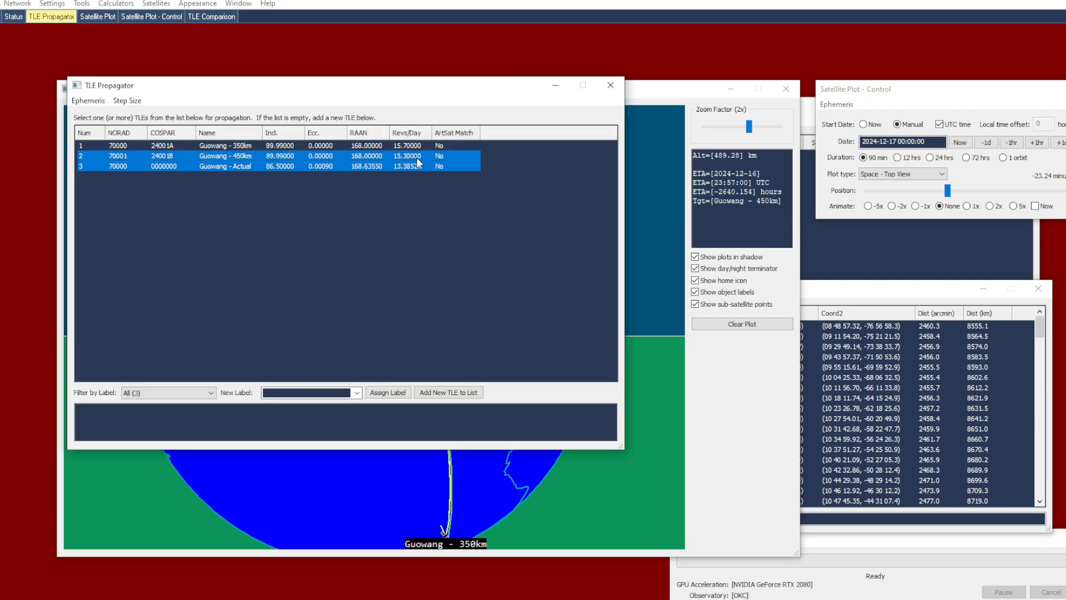
{"action": "right_click", "coordinate": [417, 157]}
{"action": "left_click", "coordinate": [450, 193]}
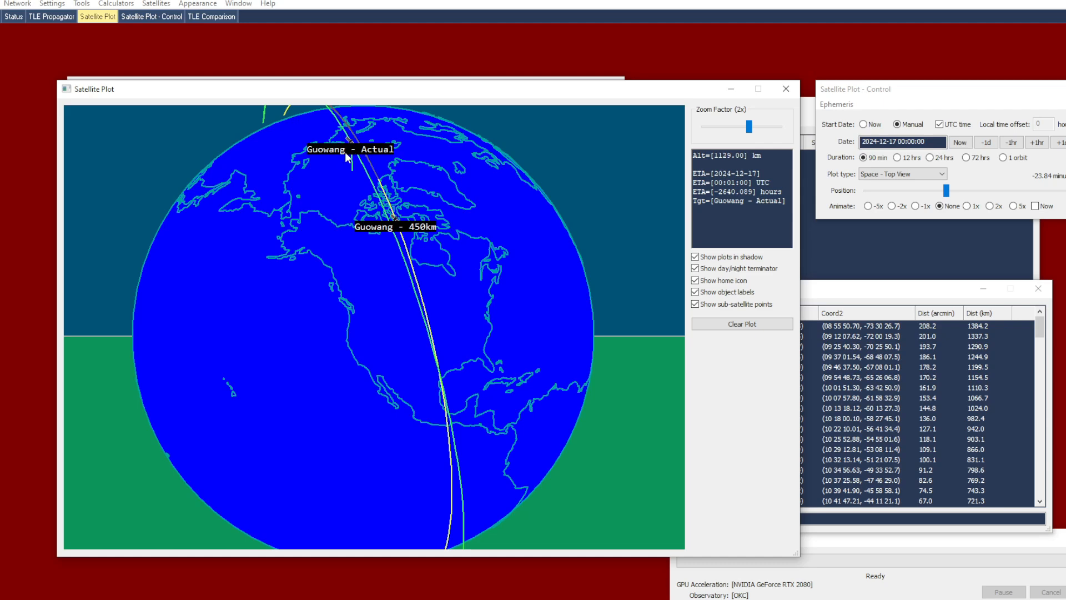
Tilt the globe to compare the Guowang - Actual and 450km orbits, moving the plot position to about -20.23 minutes
{"action": "left_click_drag", "start_coordinate": [495, 335], "coordinate": [323, 294]}
{"action": "mouse_move", "coordinate": [946, 190]}
{"action": "left_mouse_down"}
{"action": "mouse_move", "coordinate": [969, 194]}
{"action": "mouse_move", "coordinate": [955, 194]}
{"action": "left_mouse_up"}
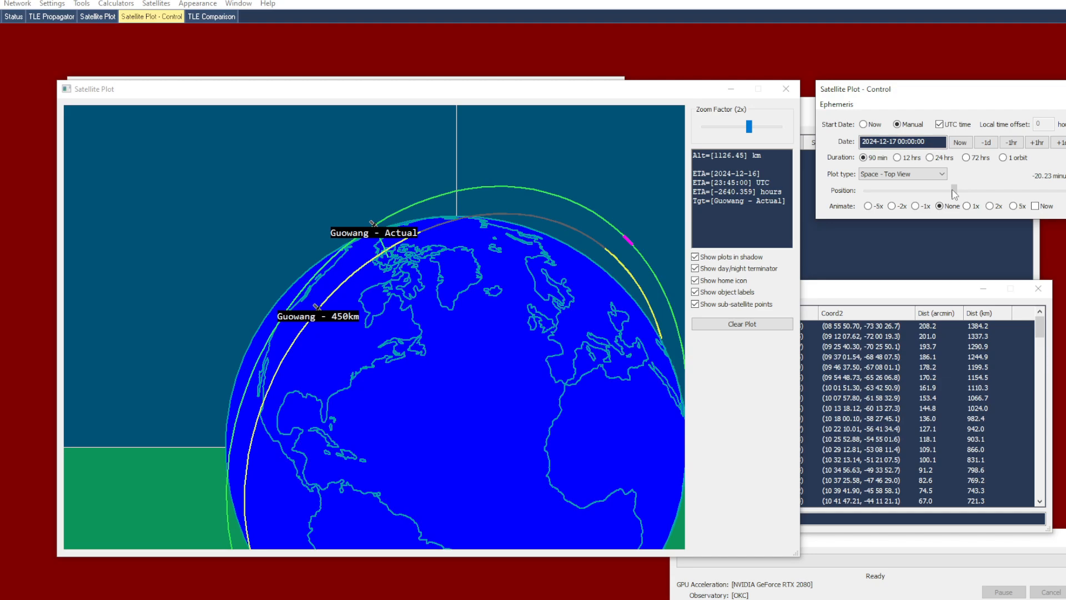
{"action": "left_click", "coordinate": [954, 191]}
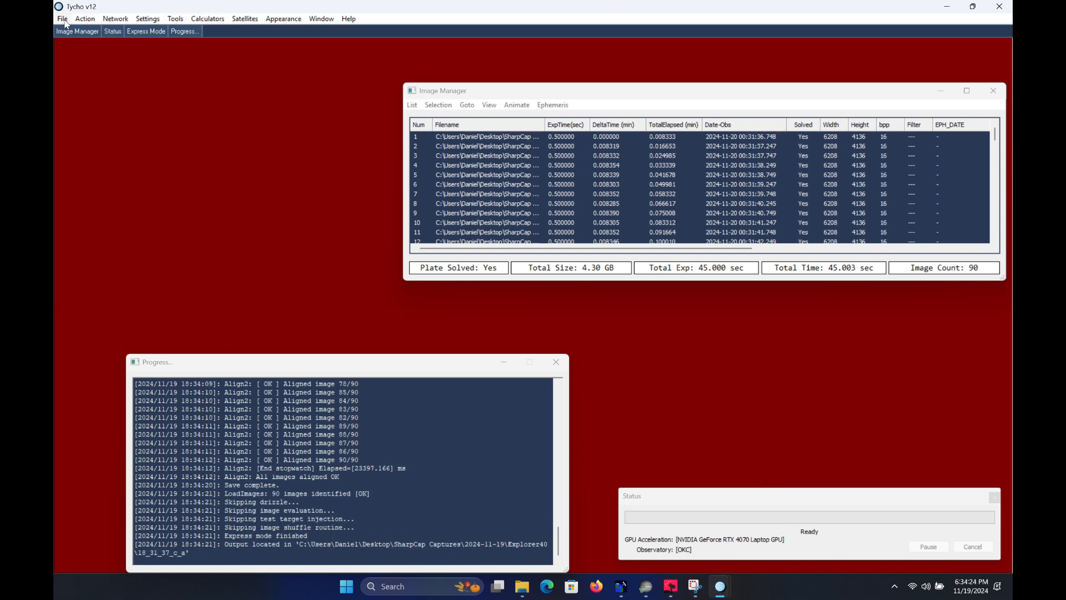
Run Fast Tracker on the loaded image set and match the found tracks against known artificial satellites
{"action": "left_click", "coordinate": [83, 19]}
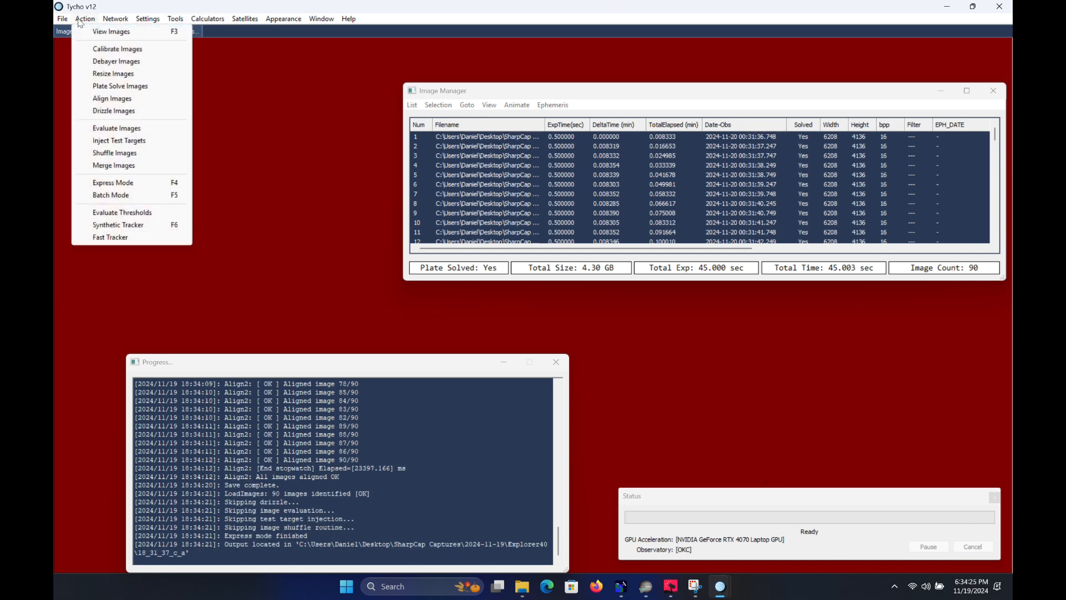
{"action": "left_click", "coordinate": [137, 237]}
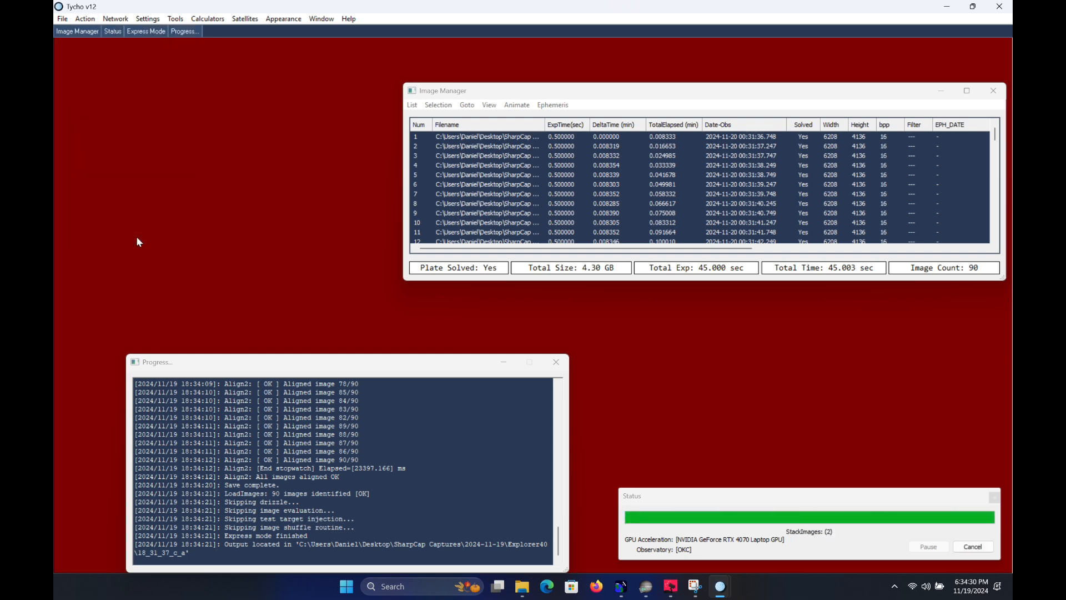
{"action": "left_click", "coordinate": [618, 328]}
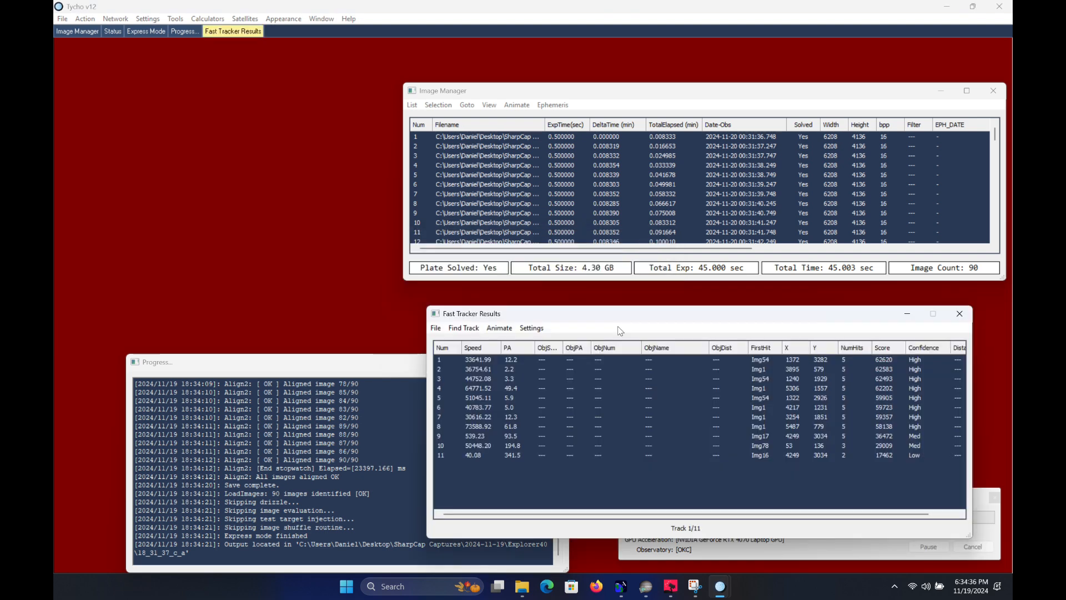
{"action": "left_click", "coordinate": [435, 328]}
{"action": "left_click", "coordinate": [467, 353]}
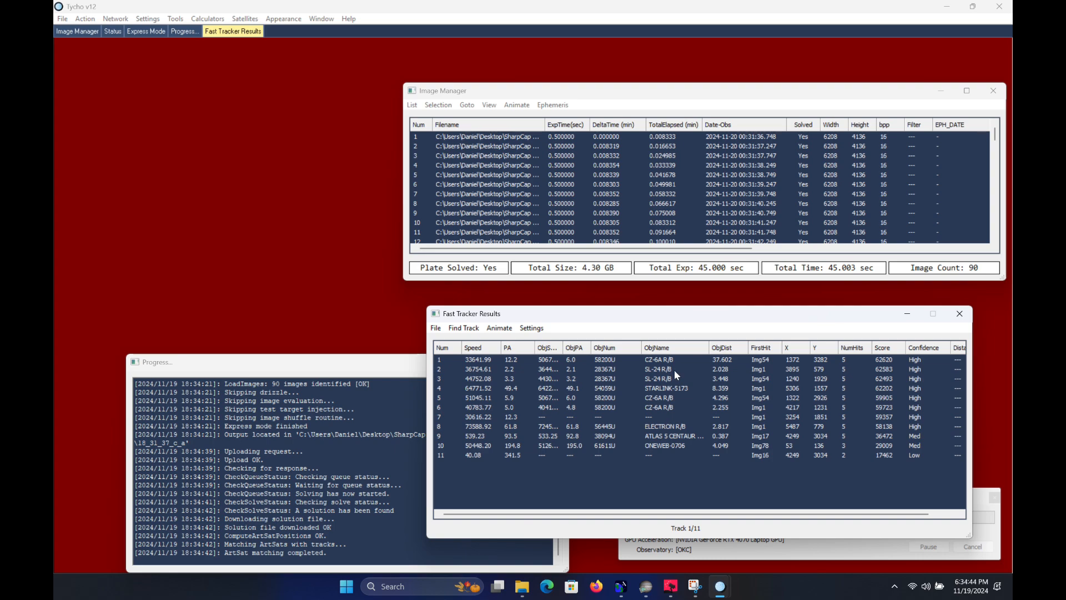
Display the unidentified track 7 in the image viewer and generate a FastFollow prediction for it
{"action": "double_click", "coordinate": [654, 417]}
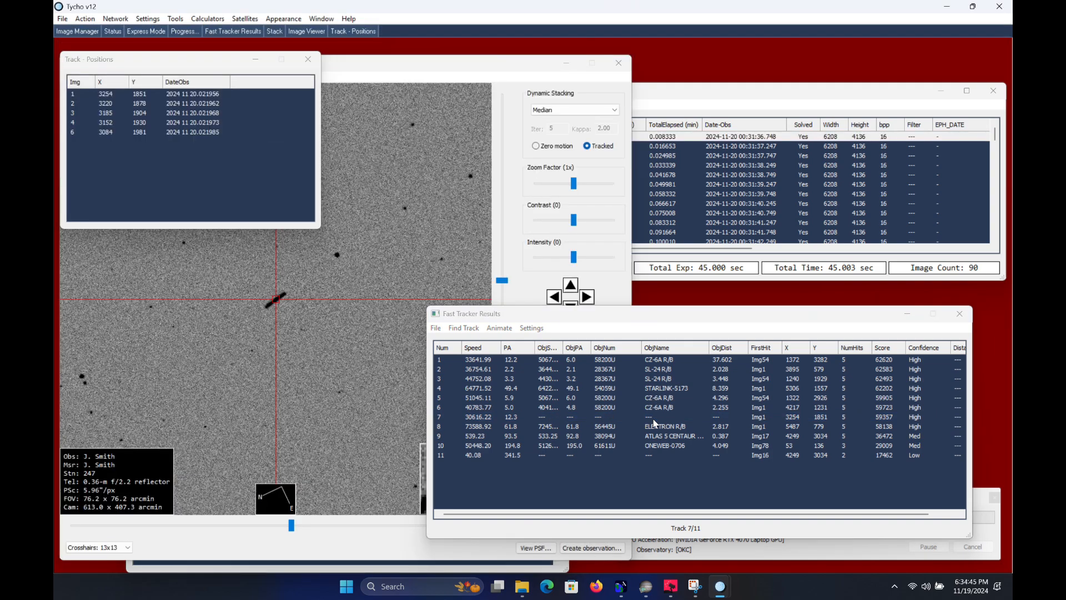
{"action": "left_click", "coordinate": [532, 418]}
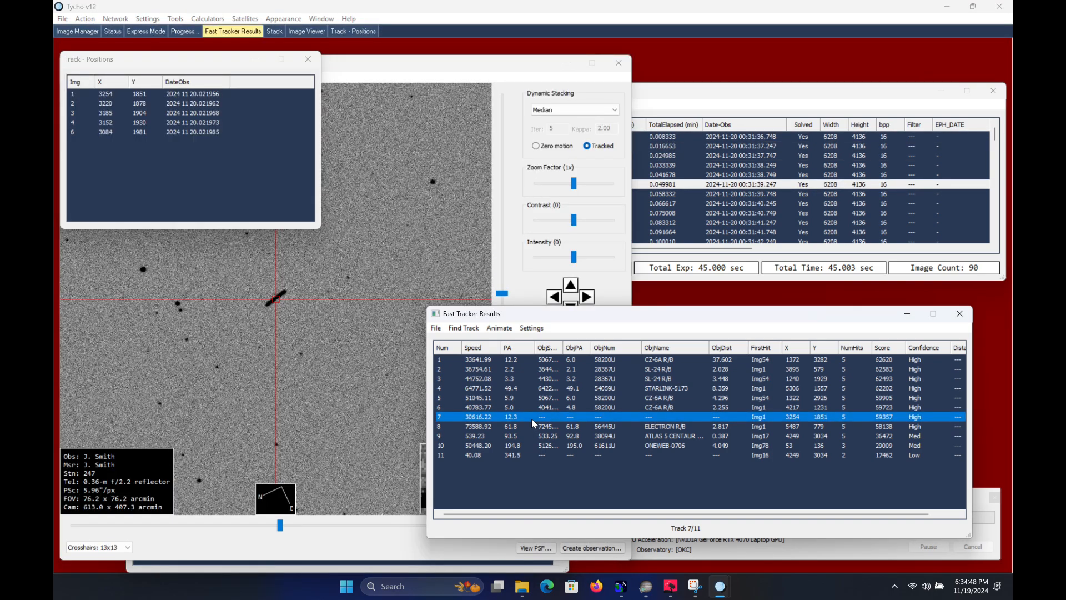
{"action": "right_click", "coordinate": [490, 416]}
{"action": "left_click", "coordinate": [516, 423]}
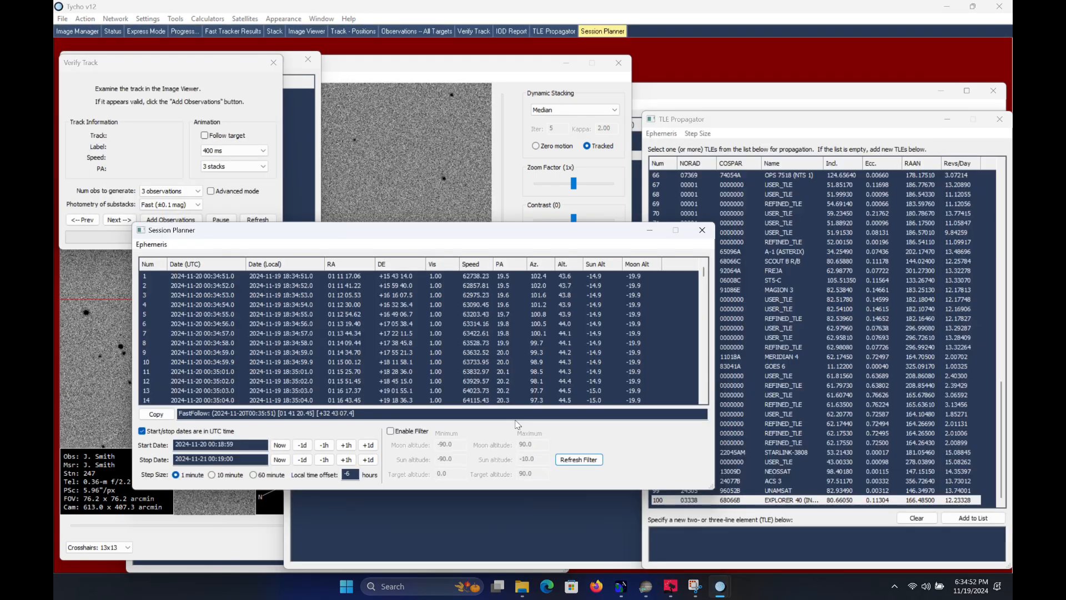
Copy the FastFollow coordinates and, in SharpCap, start slewing the mount to RA/Dec [01 41 20.45] [+32 43 07.4]
{"action": "left_click", "coordinate": [167, 417]}
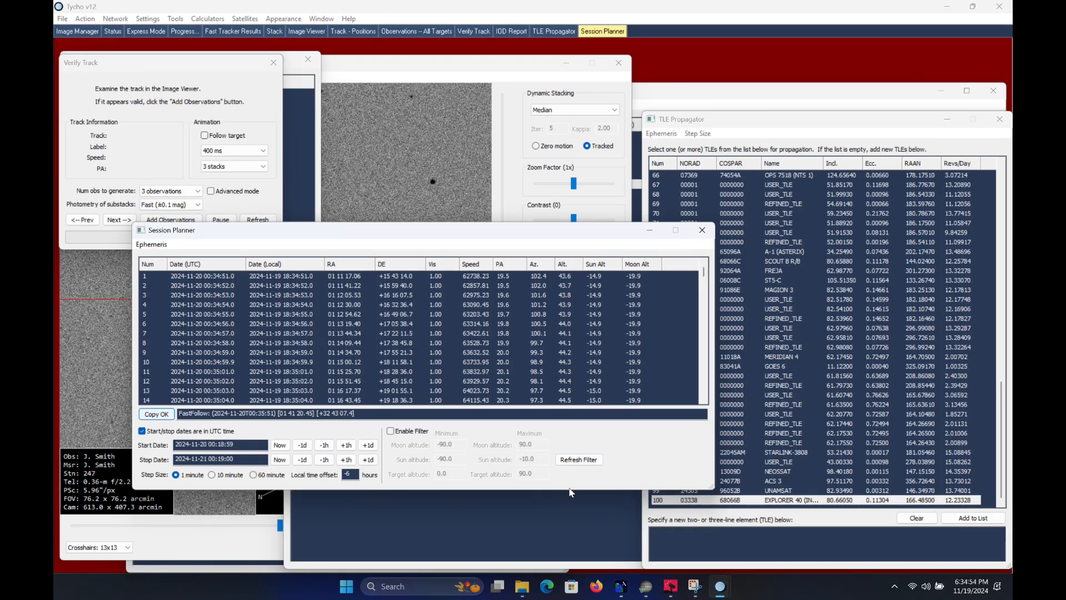
{"action": "left_click", "coordinate": [646, 587]}
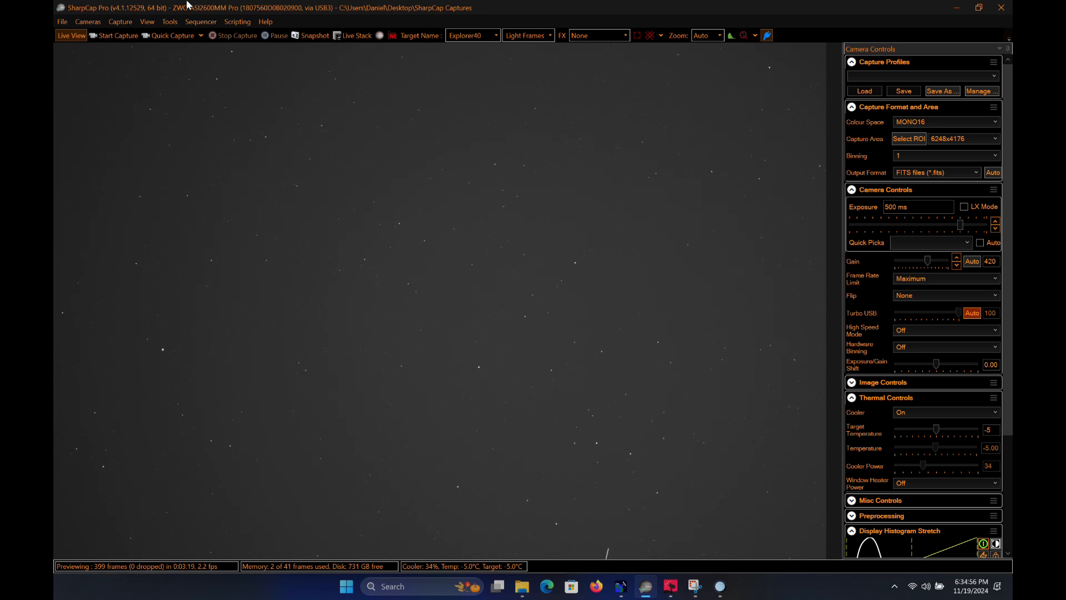
{"action": "left_click", "coordinate": [172, 23]}
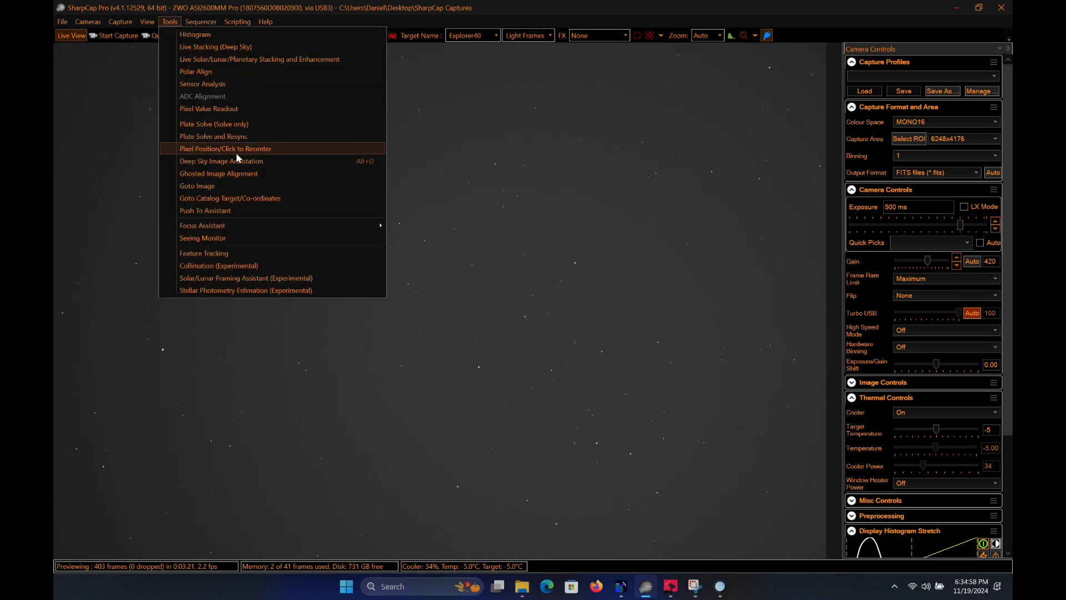
{"action": "left_click", "coordinate": [251, 197]}
{"action": "triple_click", "coordinate": [516, 229]}
{"action": "key", "text": "ctrl+v"}
{"action": "left_click", "coordinate": [678, 286]}
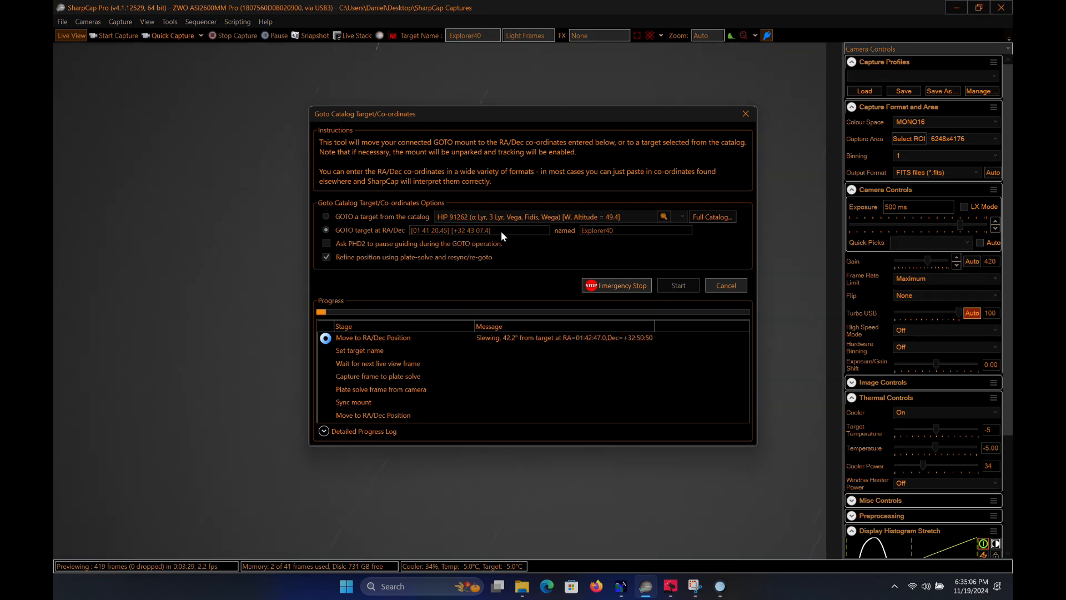
Check the Session Planner prediction in Tycho, return to SharpCap and close the Goto Catalog Target/Co-ordinates dialog
{"action": "left_click", "coordinate": [720, 580]}
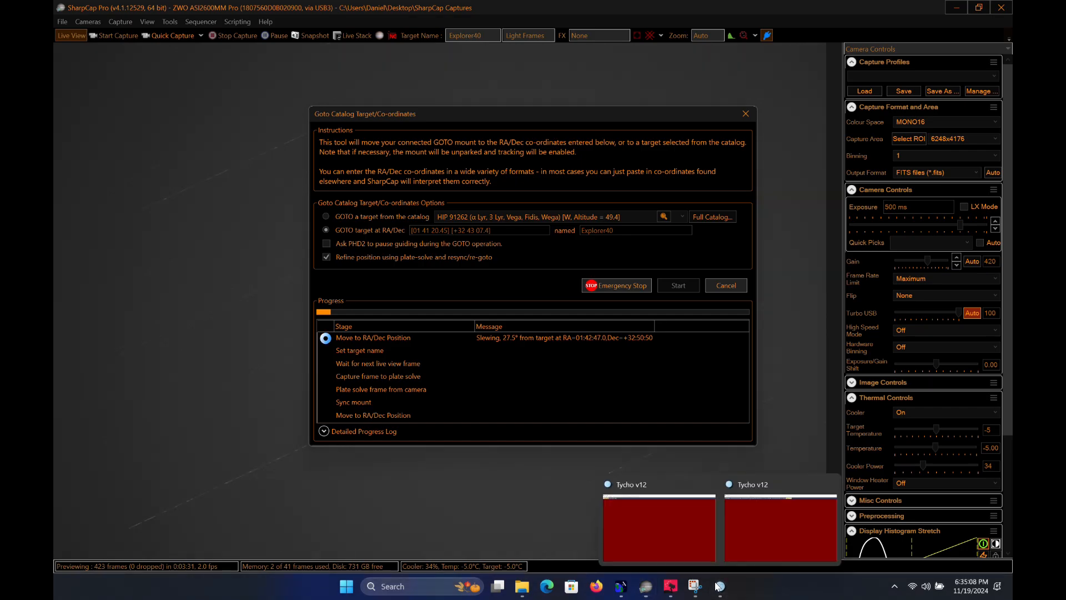
{"action": "left_click", "coordinate": [764, 547]}
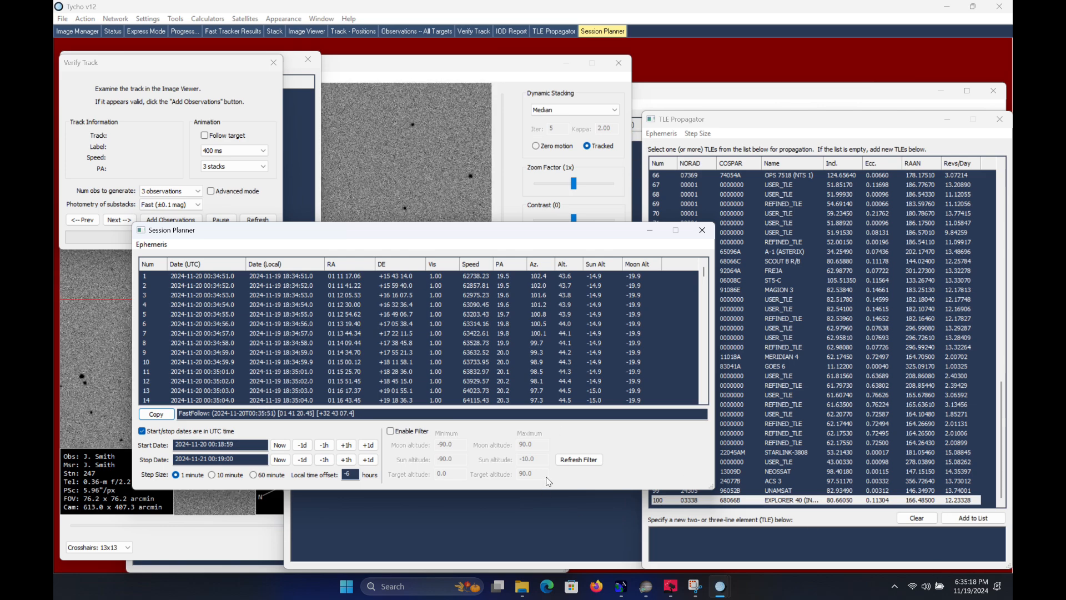
{"action": "left_click", "coordinate": [644, 587]}
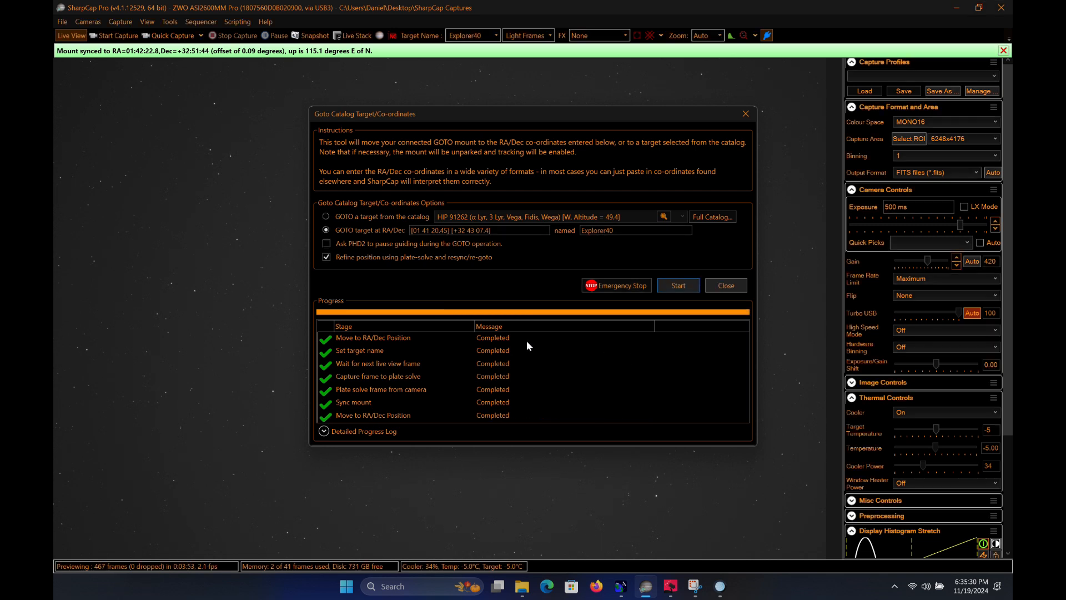
{"action": "left_click", "coordinate": [747, 114]}
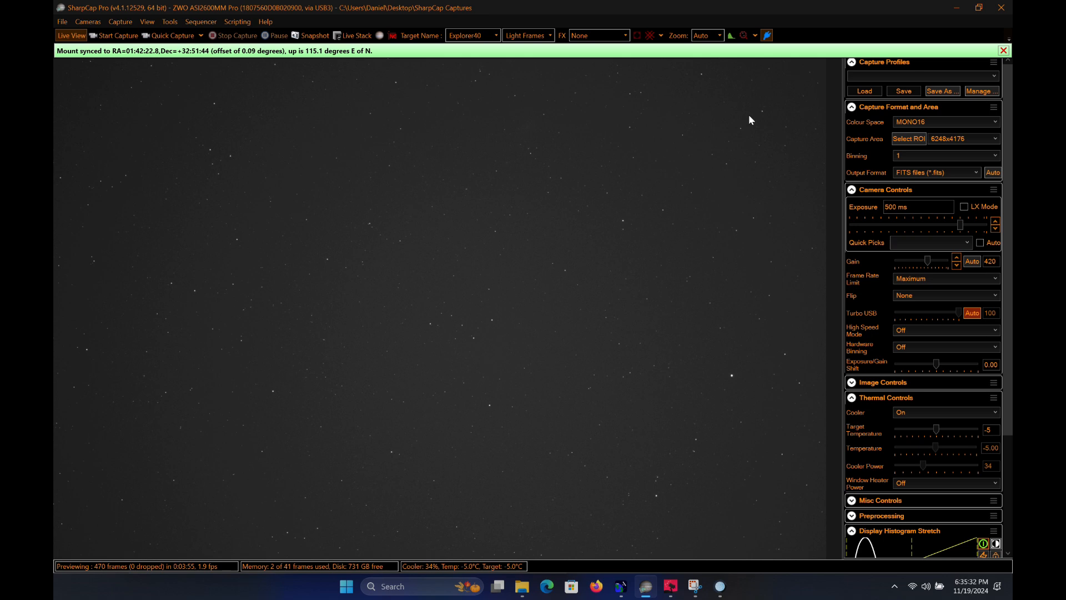
Start a capture limited to 90 frames with the target name Explorer40
{"action": "left_click", "coordinate": [118, 22]}
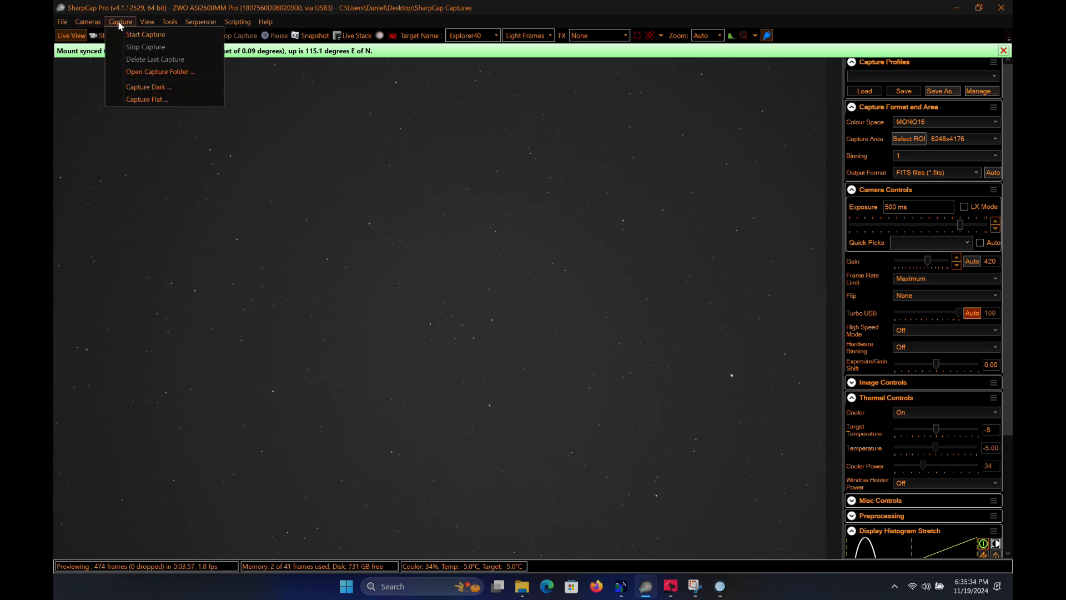
{"action": "left_click", "coordinate": [126, 32]}
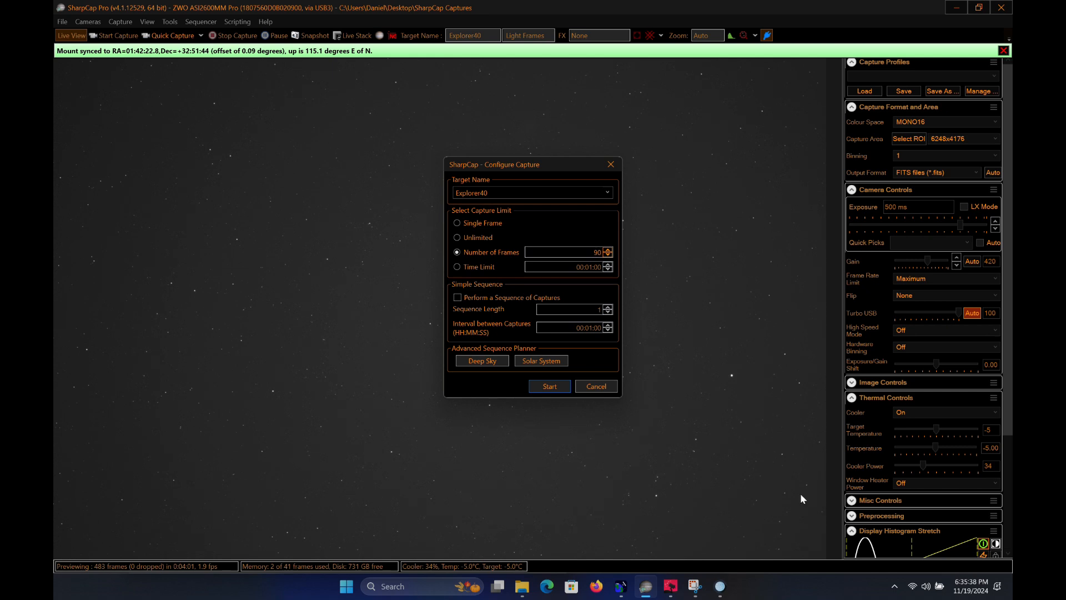
{"action": "left_click", "coordinate": [563, 389]}
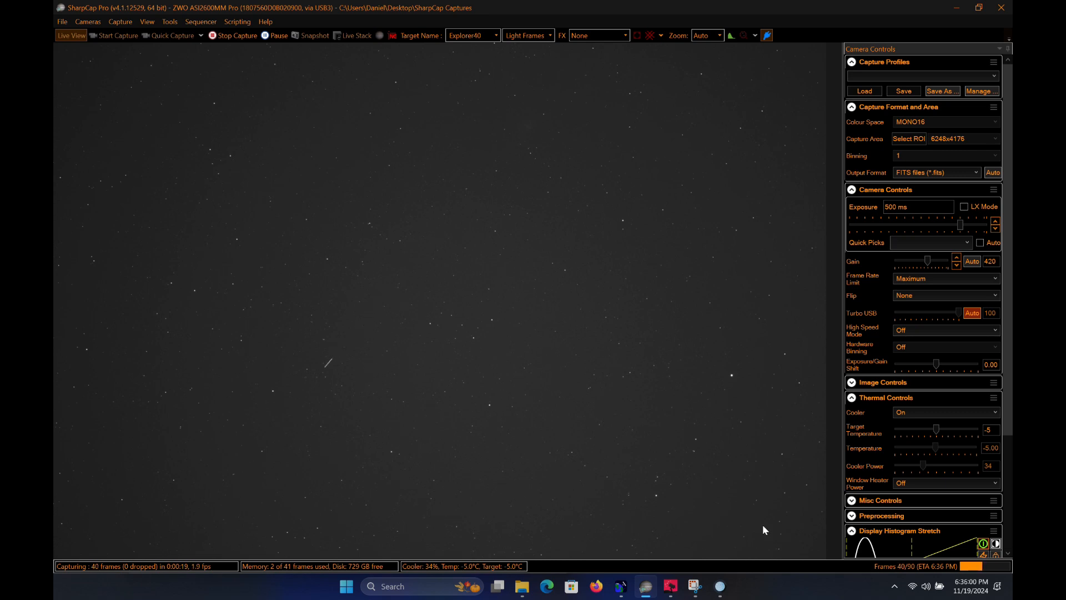
Check the incoming Explorer40 dataset 18_35_40 in Tycho's Monitor Queue, return to SharpCap and stop the capture
{"action": "mouse_move", "coordinate": [720, 586]}
{"action": "left_click", "coordinate": [668, 551]}
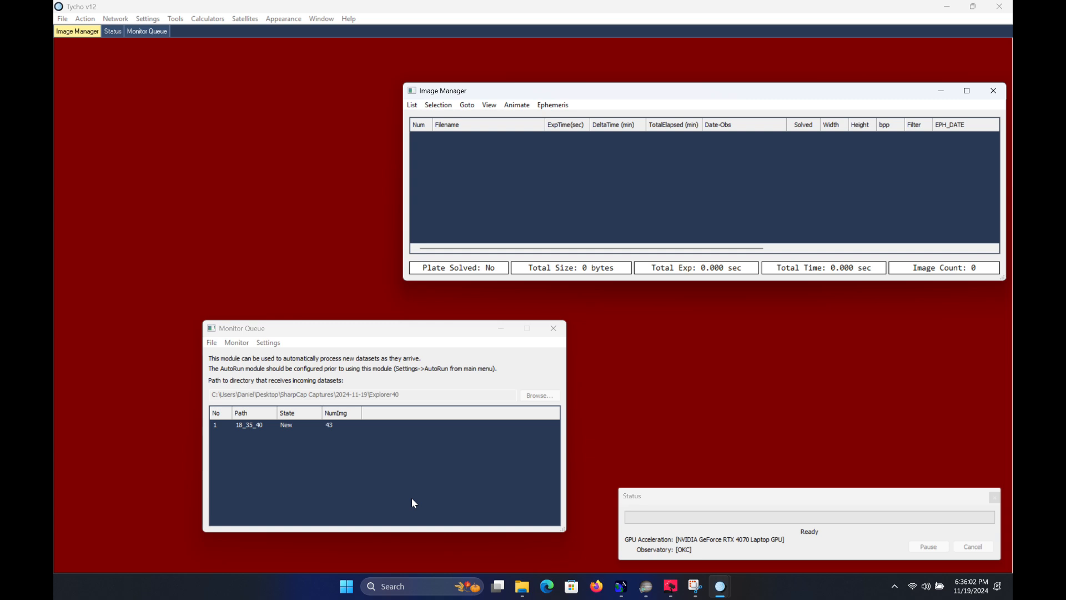
{"action": "left_click", "coordinate": [258, 426]}
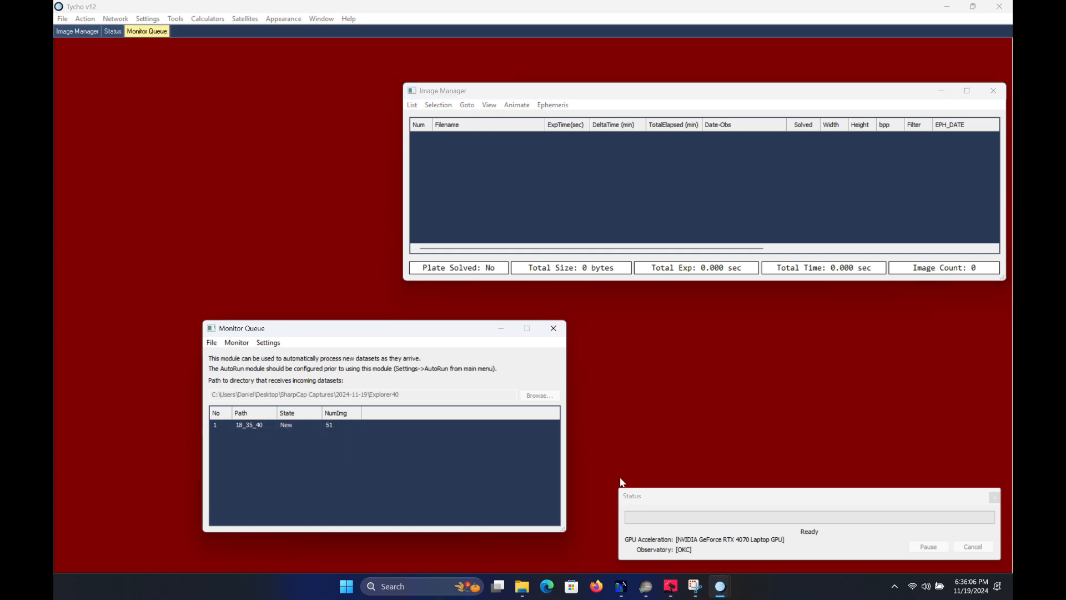
{"action": "left_click", "coordinate": [646, 587]}
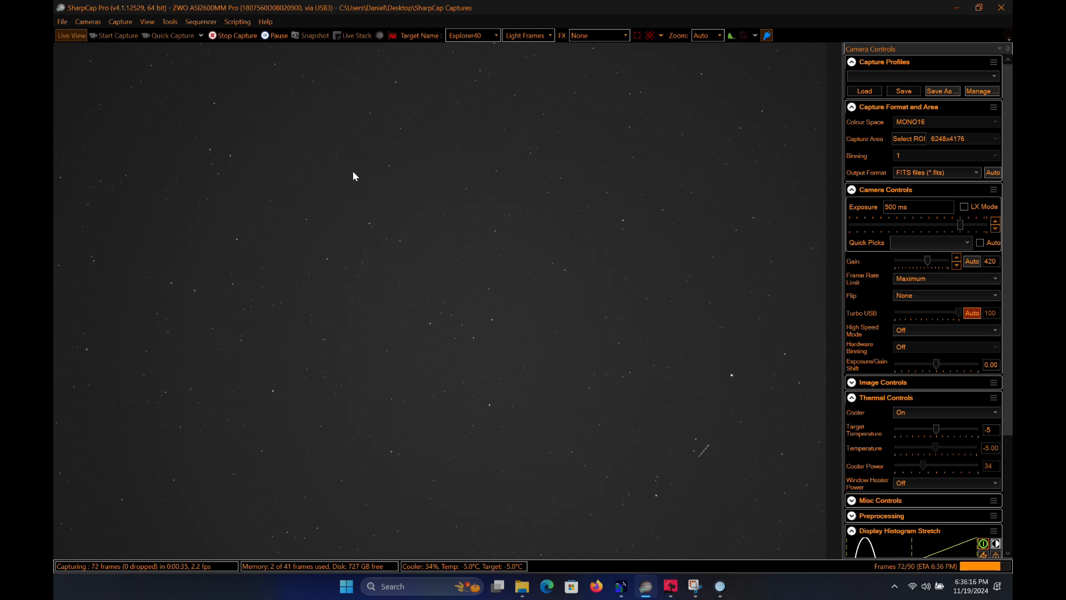
{"action": "left_click", "coordinate": [231, 36]}
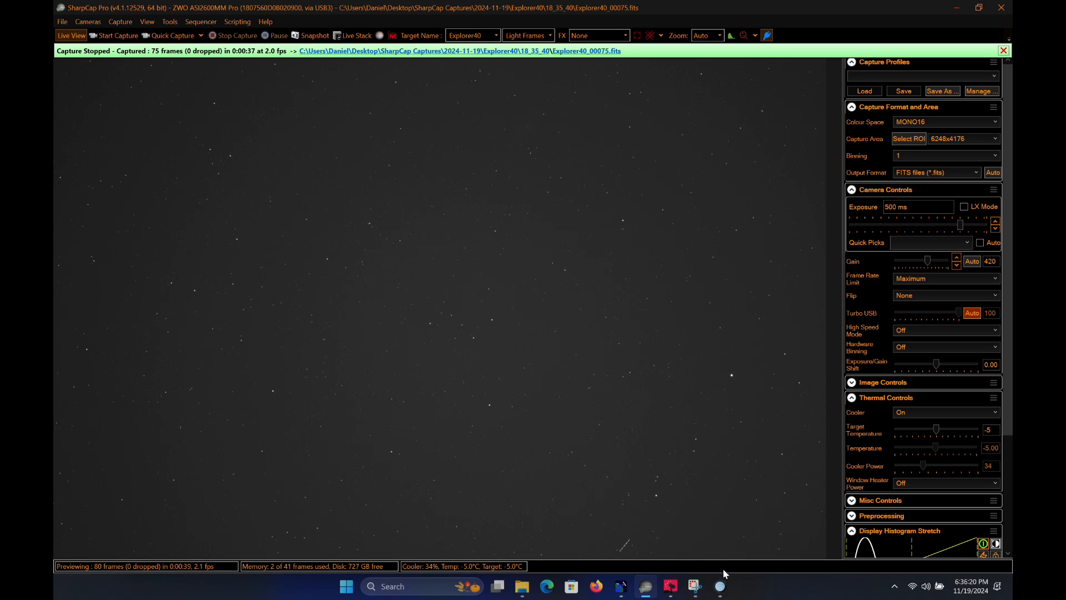
Review the Fast Tracker results of the earlier dataset in Tycho and check the Express Mode progress of the new one
{"action": "mouse_move", "coordinate": [720, 585]}
{"action": "left_click", "coordinate": [756, 528]}
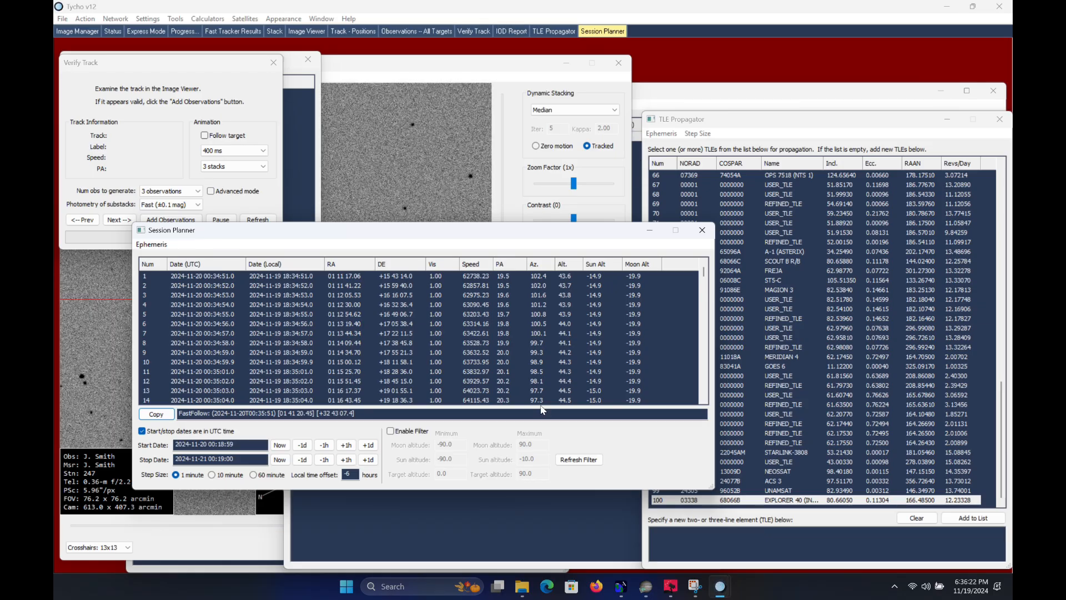
{"action": "left_click", "coordinate": [233, 32]}
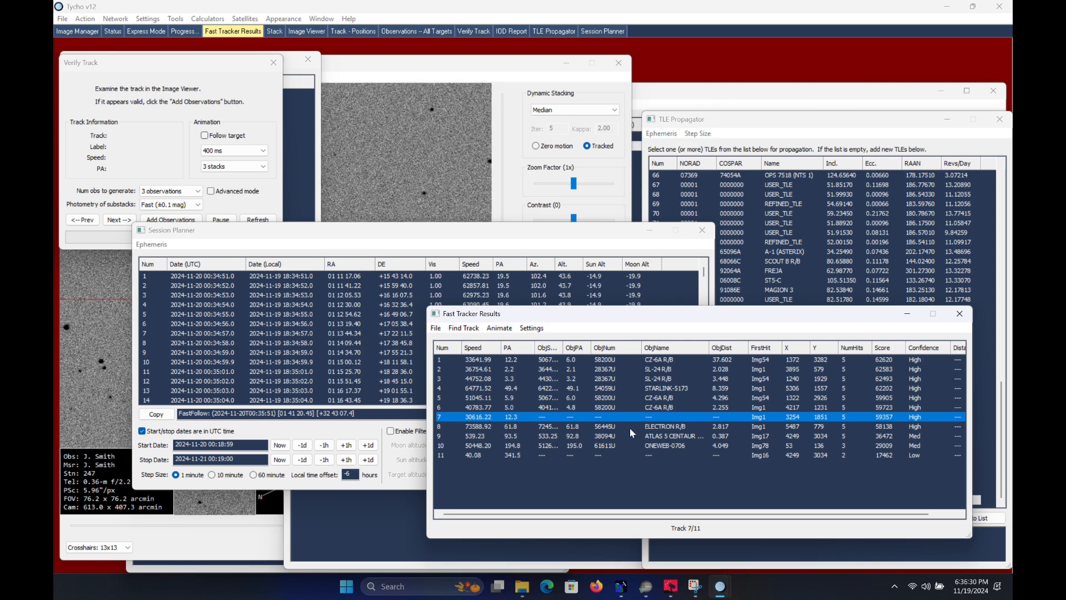
{"action": "left_click", "coordinate": [721, 586]}
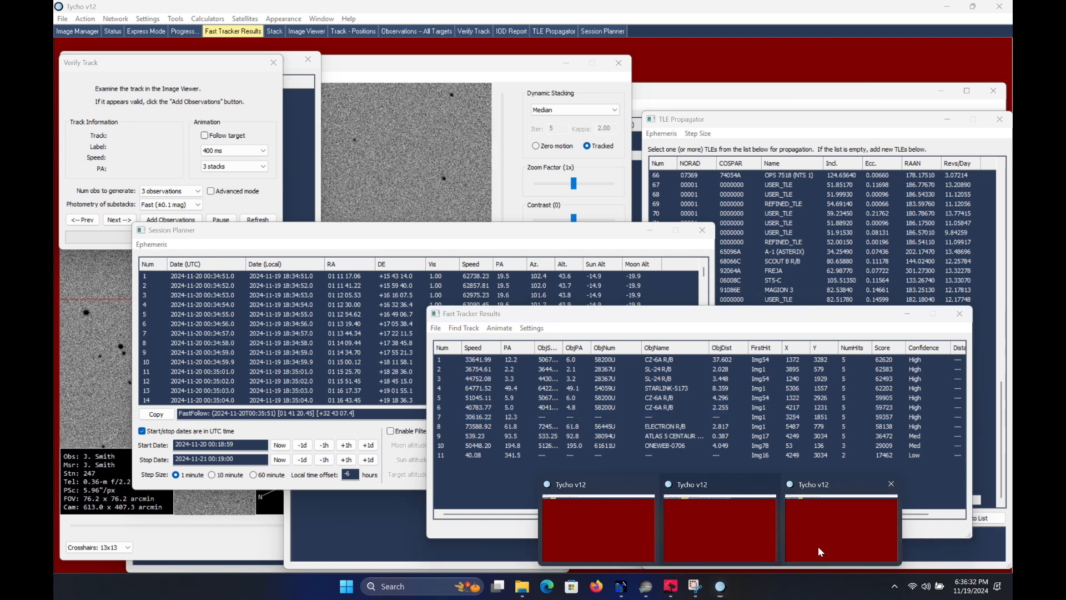
{"action": "left_click", "coordinate": [818, 546]}
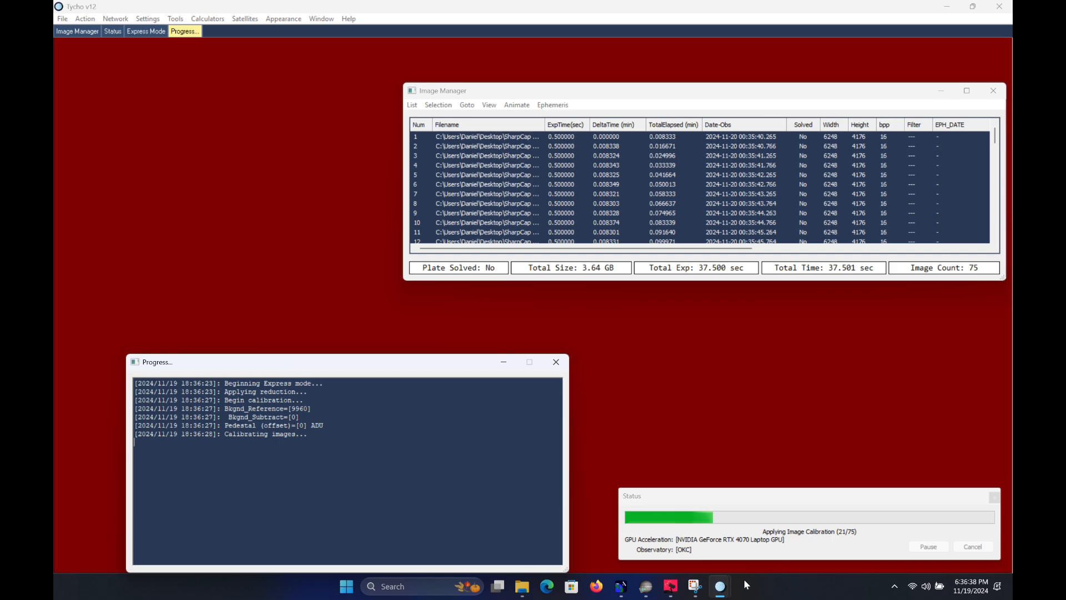
Return to the Tycho session with the earlier dataset and examine the predicted positions in its Session Planner list
{"action": "mouse_move", "coordinate": [721, 586]}
{"action": "left_click", "coordinate": [726, 540]}
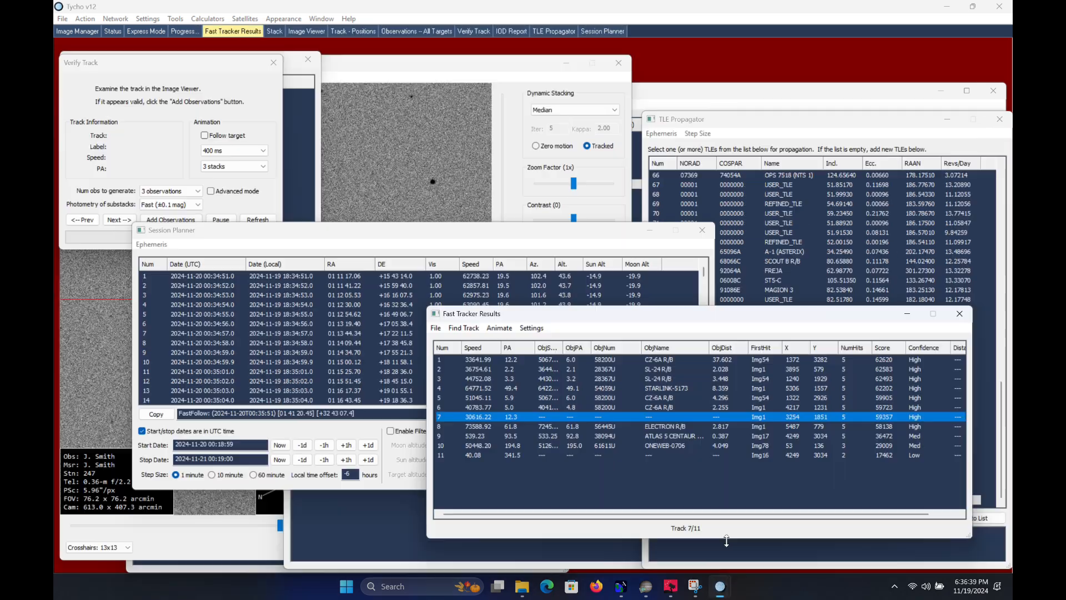
{"action": "left_click", "coordinate": [476, 244]}
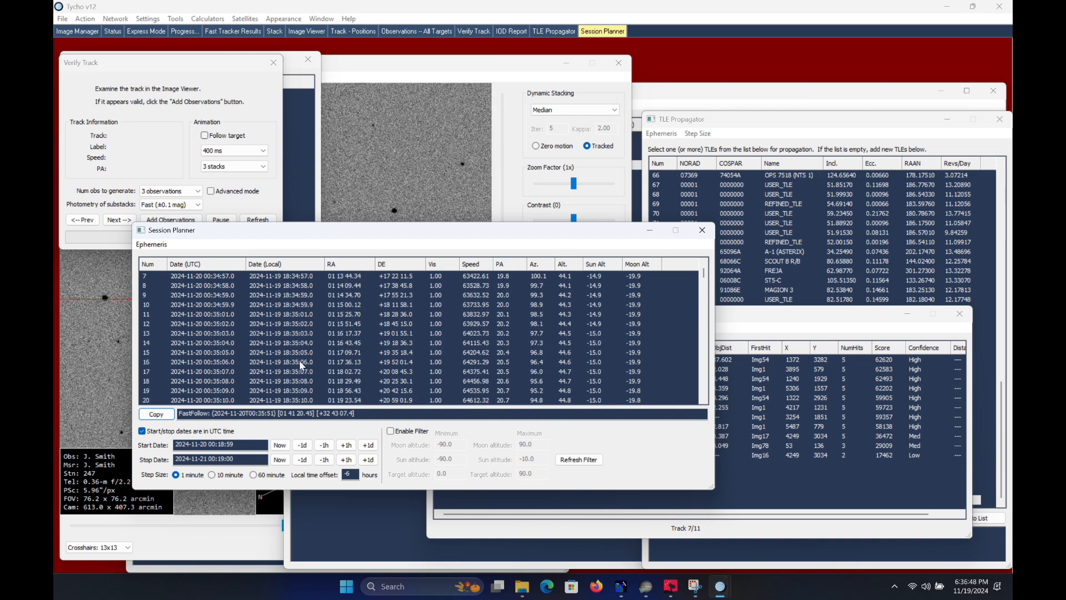
{"action": "scroll", "coordinate": [300, 359], "scroll_direction": "down", "scroll_amount": 2}
{"action": "scroll", "coordinate": [301, 365], "scroll_direction": "down", "scroll_amount": 10}
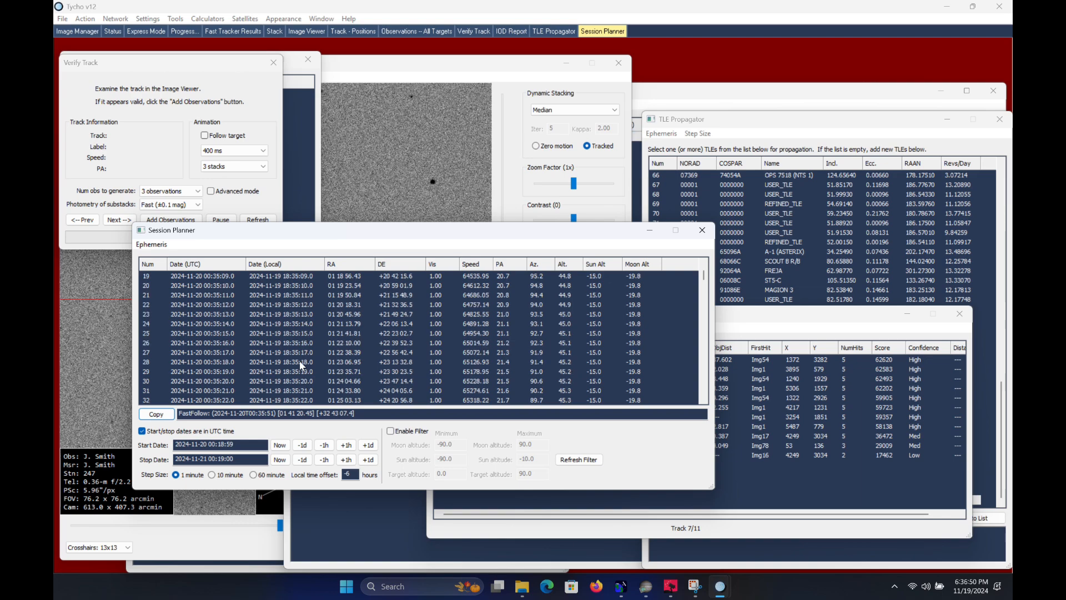
{"action": "scroll", "coordinate": [301, 365], "scroll_direction": "down", "scroll_amount": 4}
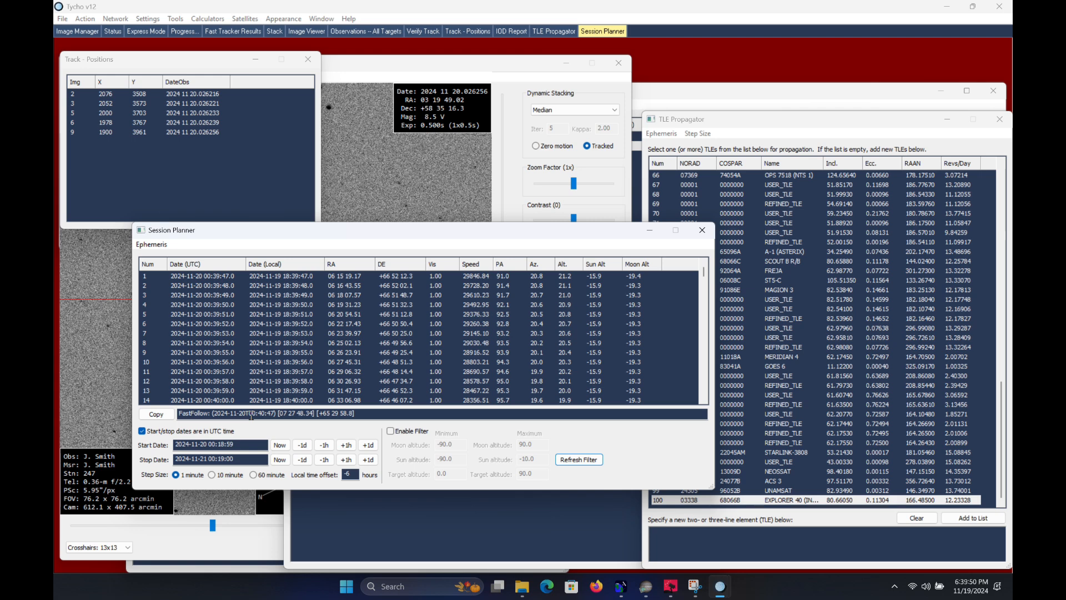
Copy the FastFollow coordinates and, in SharpCap, start slewing the mount to RA/Dec [07 27 48.34] [+65 29 58.8] under the name Explorer40
{"action": "left_click", "coordinate": [167, 411]}
{"action": "left_click", "coordinate": [650, 586]}
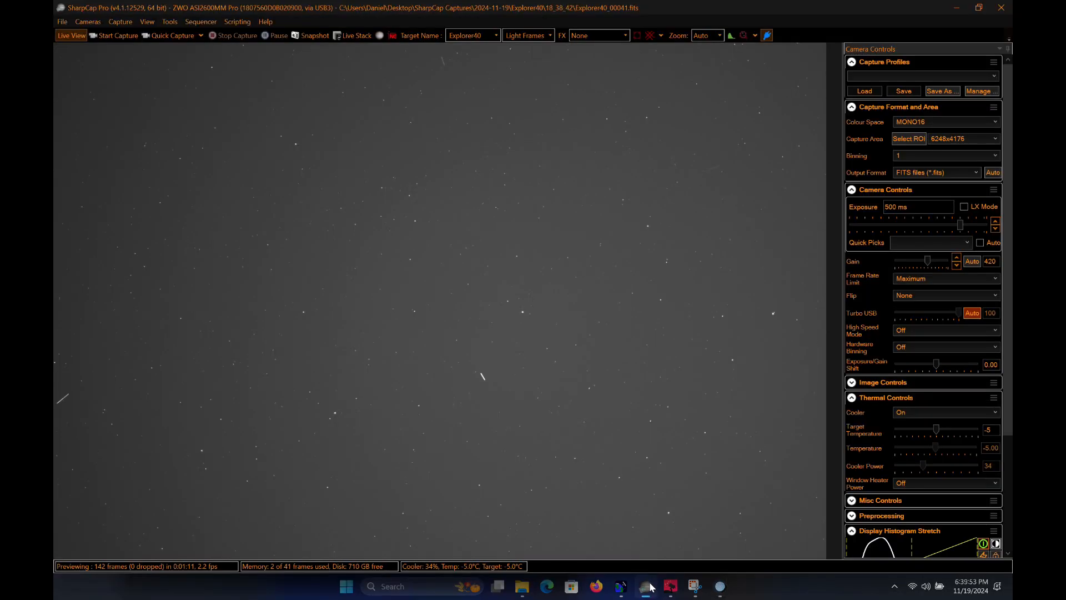
{"action": "left_click", "coordinate": [171, 21]}
{"action": "left_click", "coordinate": [255, 198]}
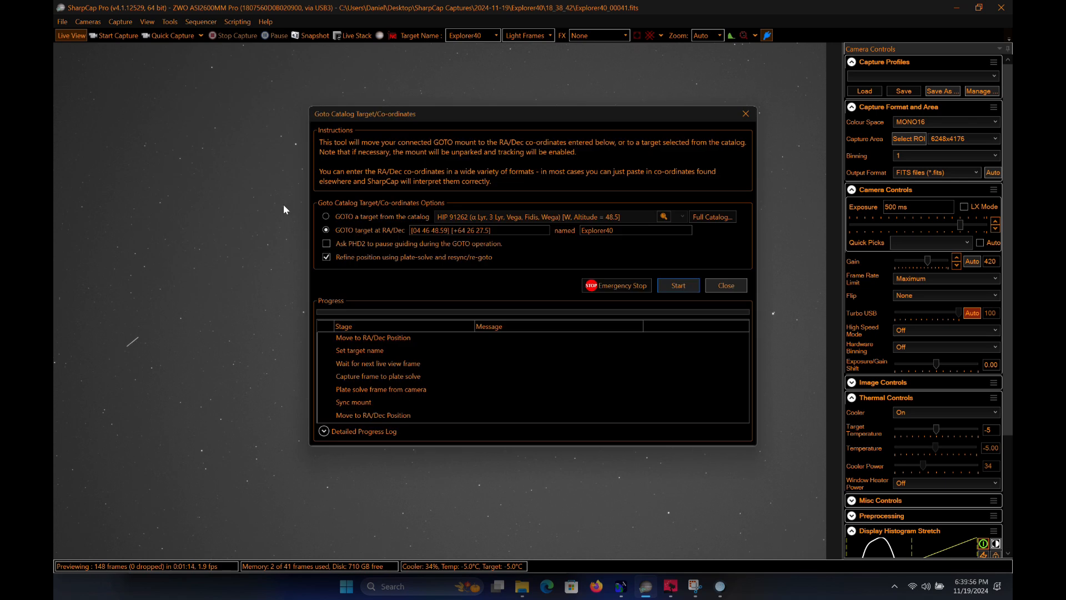
{"action": "left_click_drag", "start_coordinate": [500, 230], "coordinate": [302, 201]}
{"action": "key", "text": "ctrl+v"}
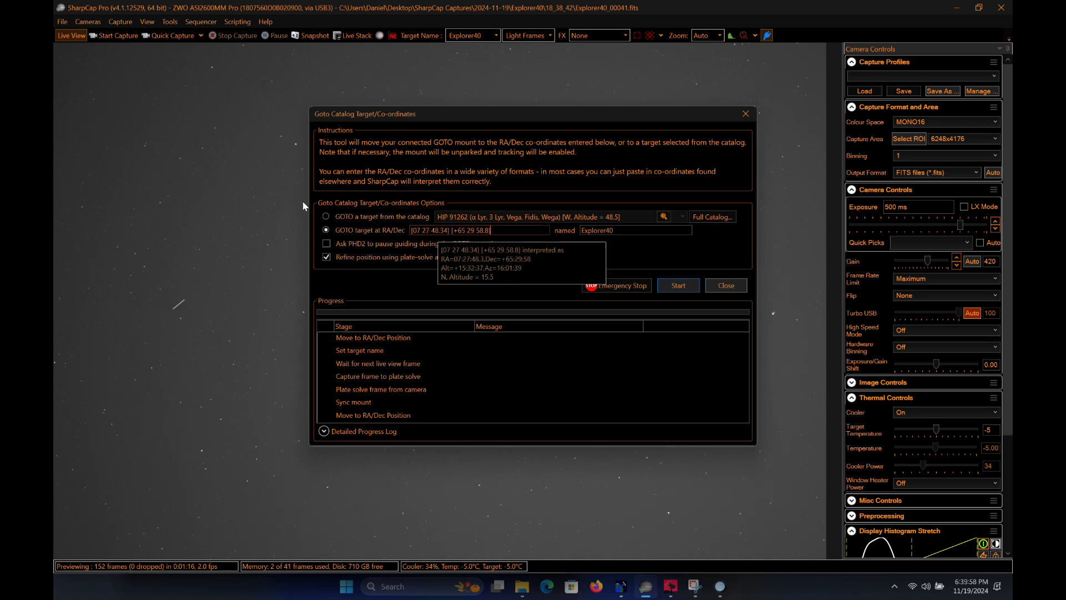
{"action": "left_click", "coordinate": [665, 284]}
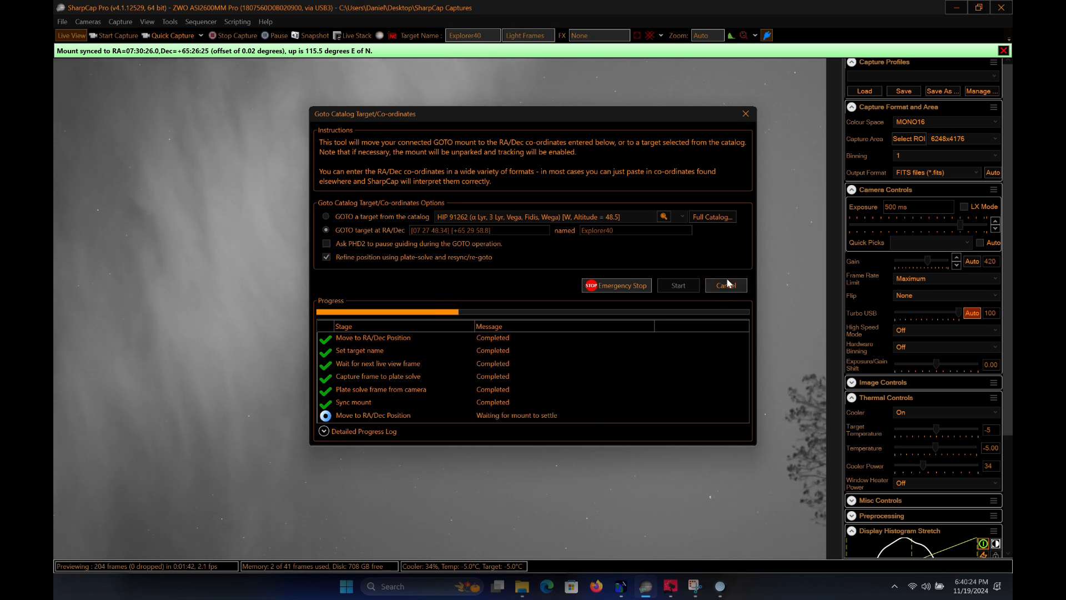
Leave the Goto dialog and start another Explorer40 capture limited to 90 frames
{"action": "left_click", "coordinate": [121, 22]}
{"action": "left_click", "coordinate": [139, 34]}
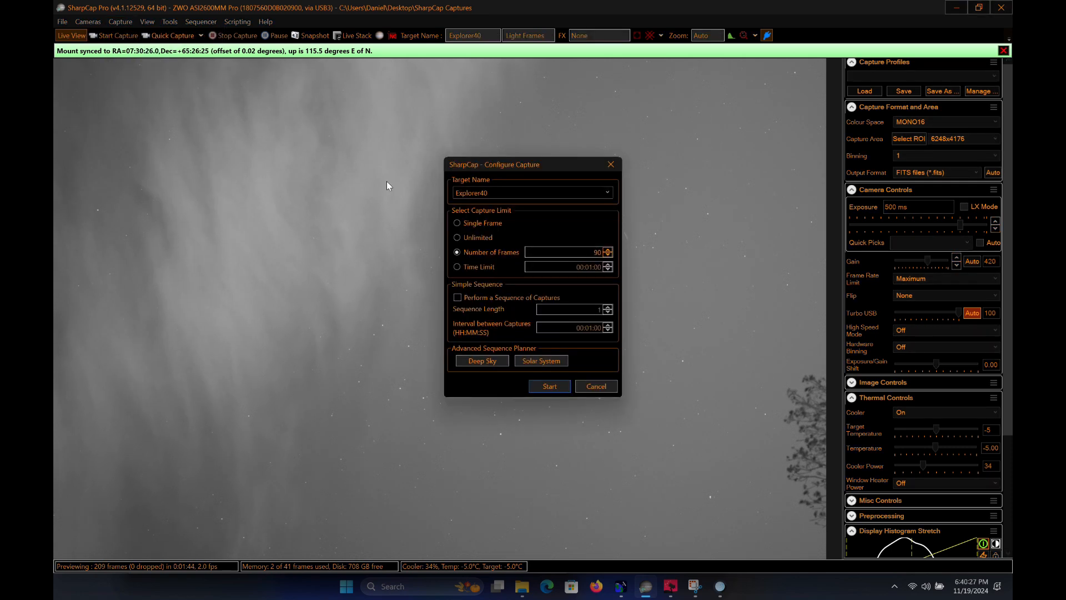
{"action": "left_click", "coordinate": [552, 386]}
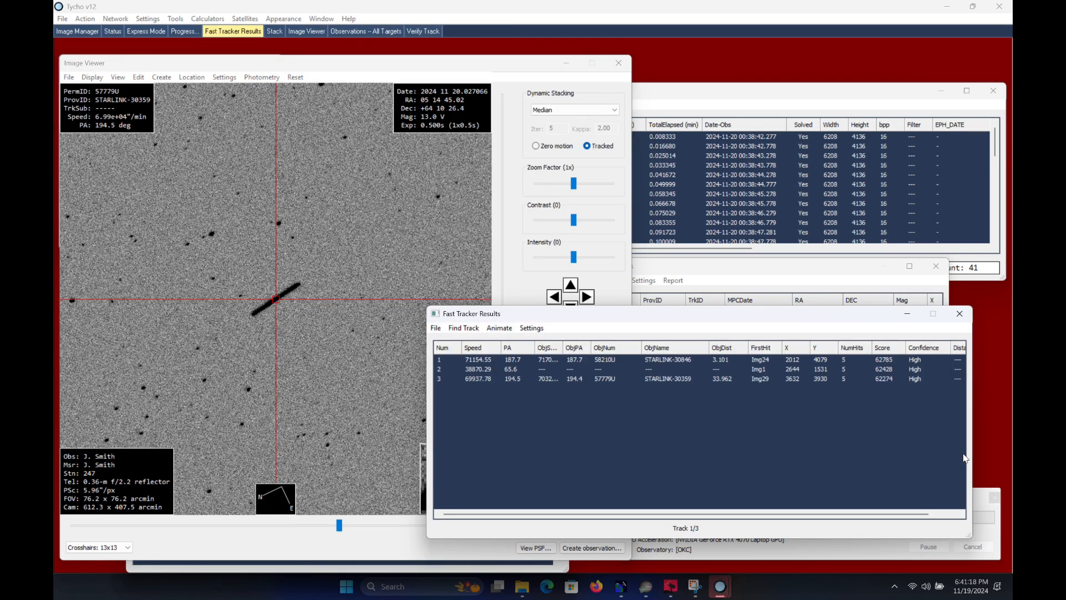
Display the unidentified track 2 from Tycho's Fast Tracker results and return to SharpCap to check the capture
{"action": "left_click", "coordinate": [573, 370]}
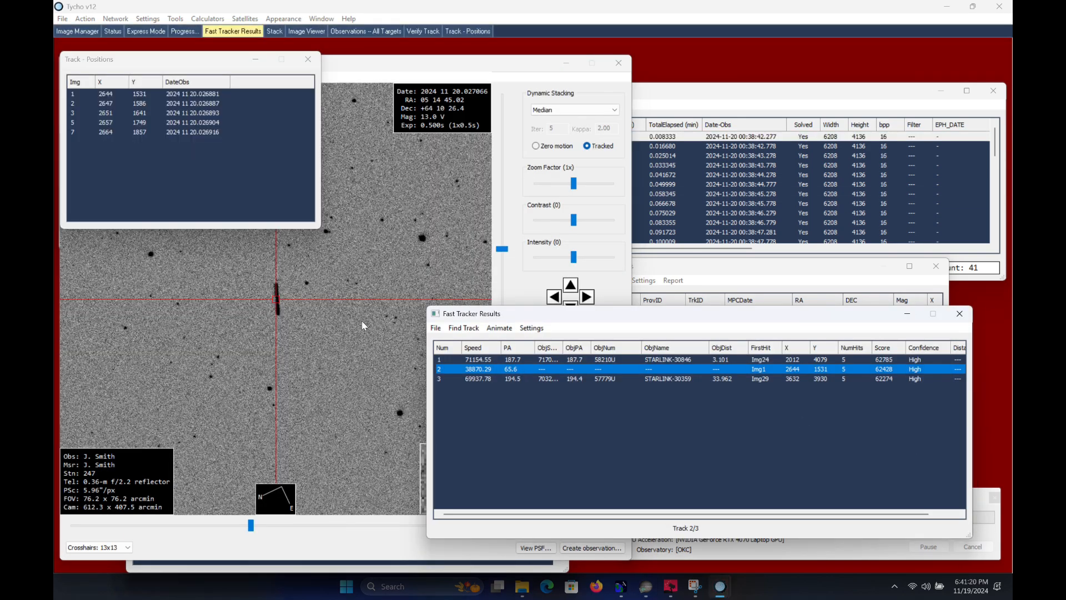
{"action": "left_click", "coordinate": [644, 588]}
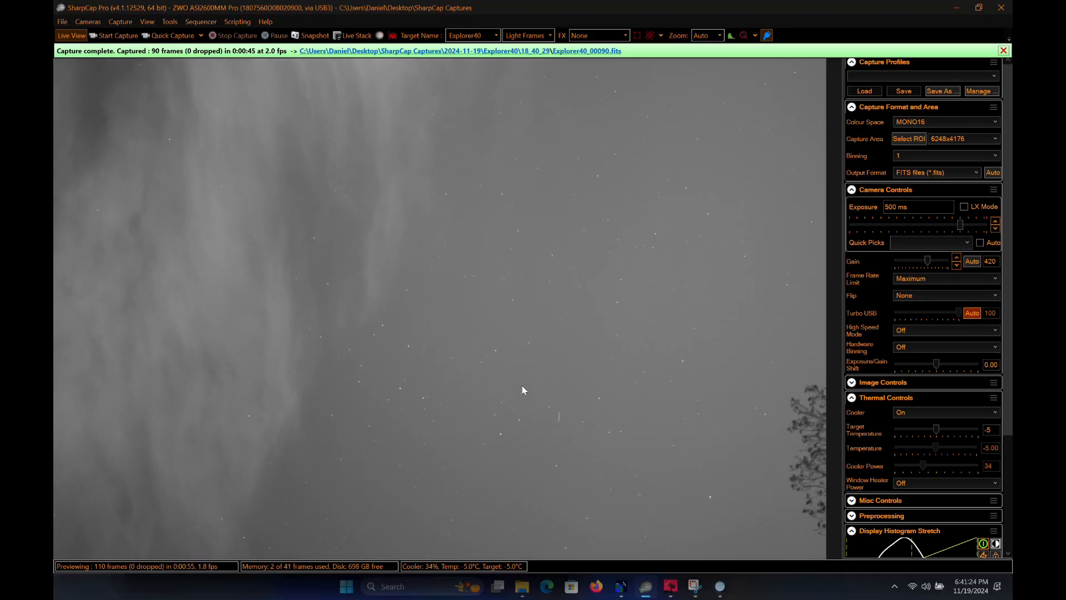